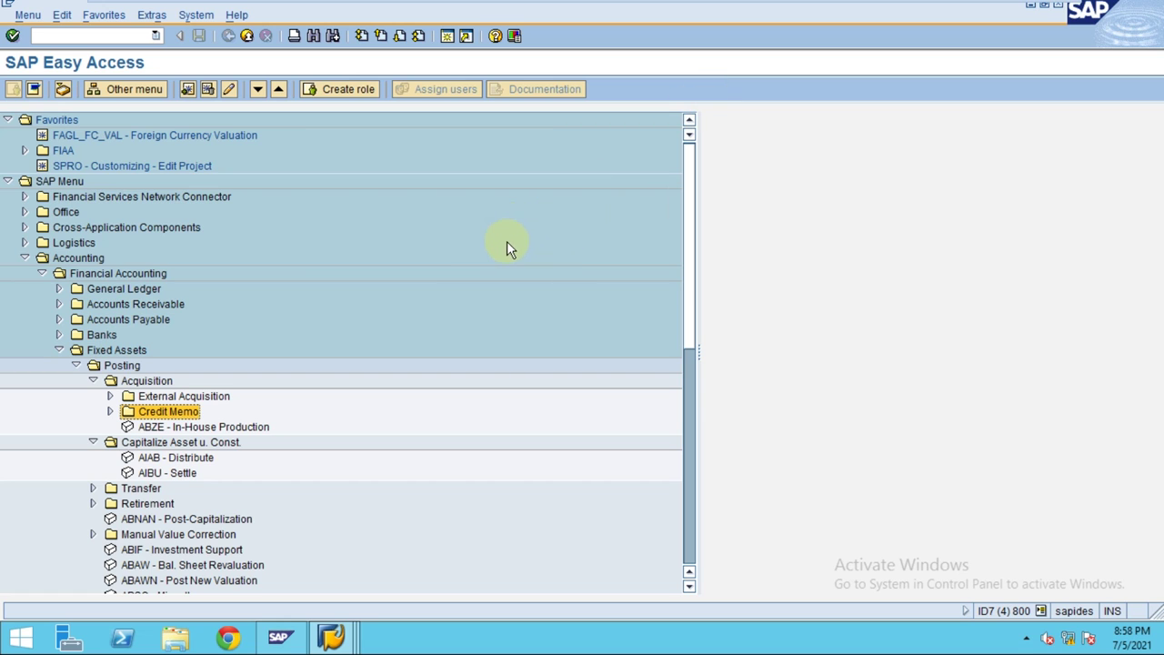
- Expand Fixed Assets acquisition in the Easy Access tree to reveal the Credit Memo transactions
{"action": "left_click", "coordinate": [109, 397]}
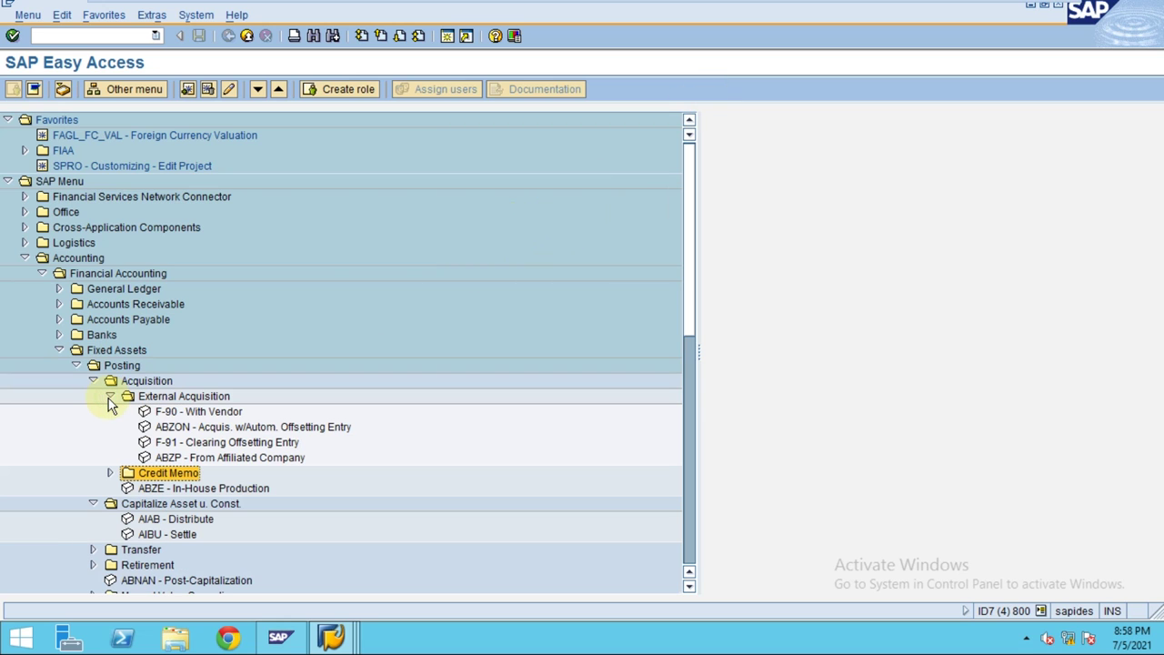
{"action": "left_click", "coordinate": [195, 398]}
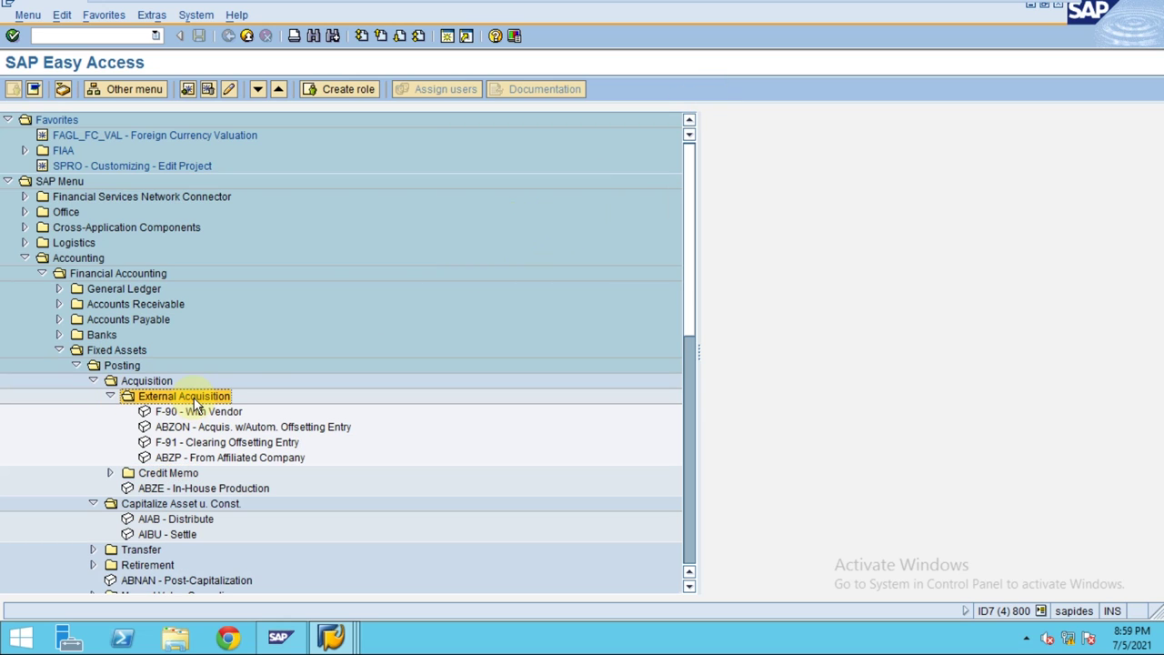
{"action": "left_click", "coordinate": [109, 396]}
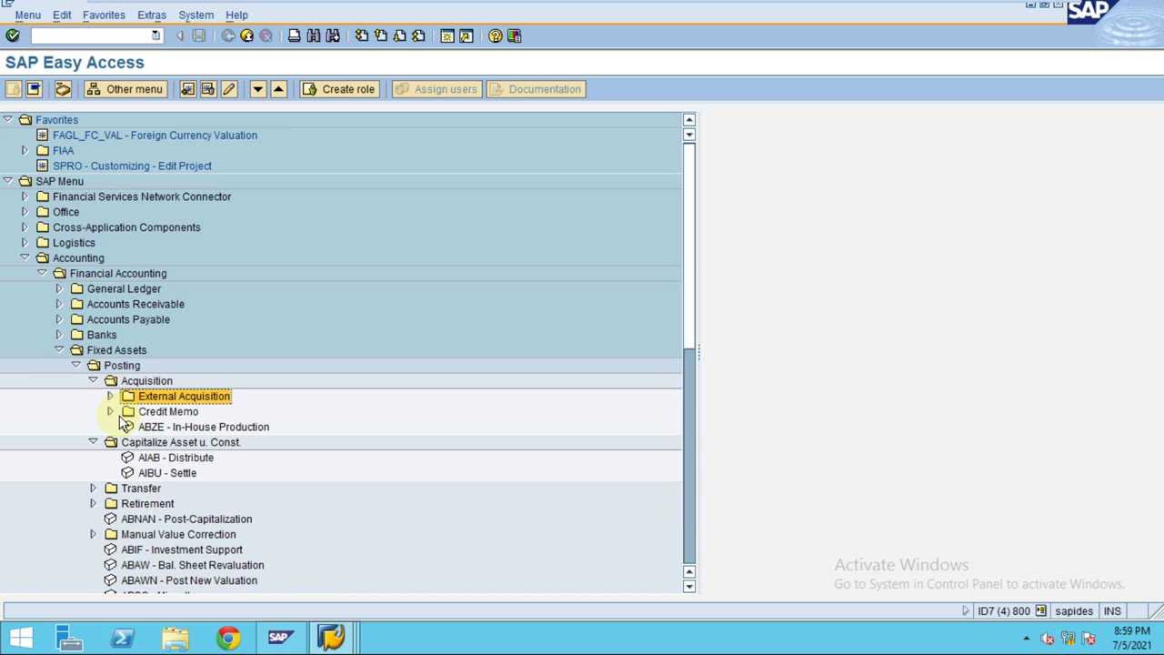
{"action": "left_click", "coordinate": [169, 413]}
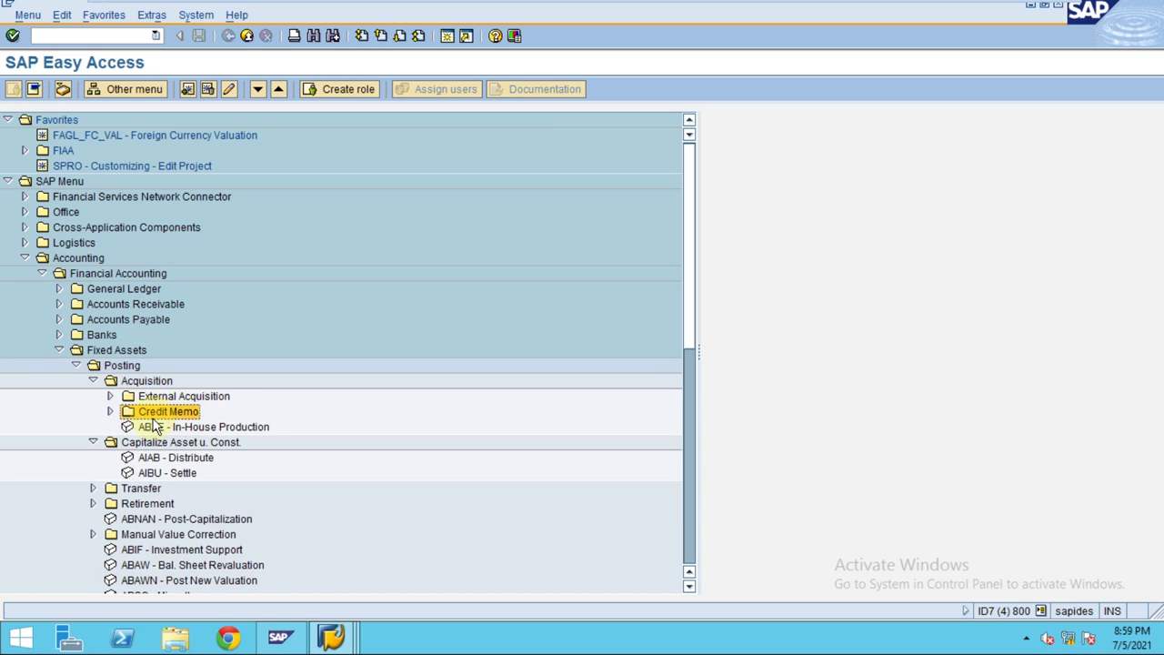
{"action": "left_click", "coordinate": [109, 412]}
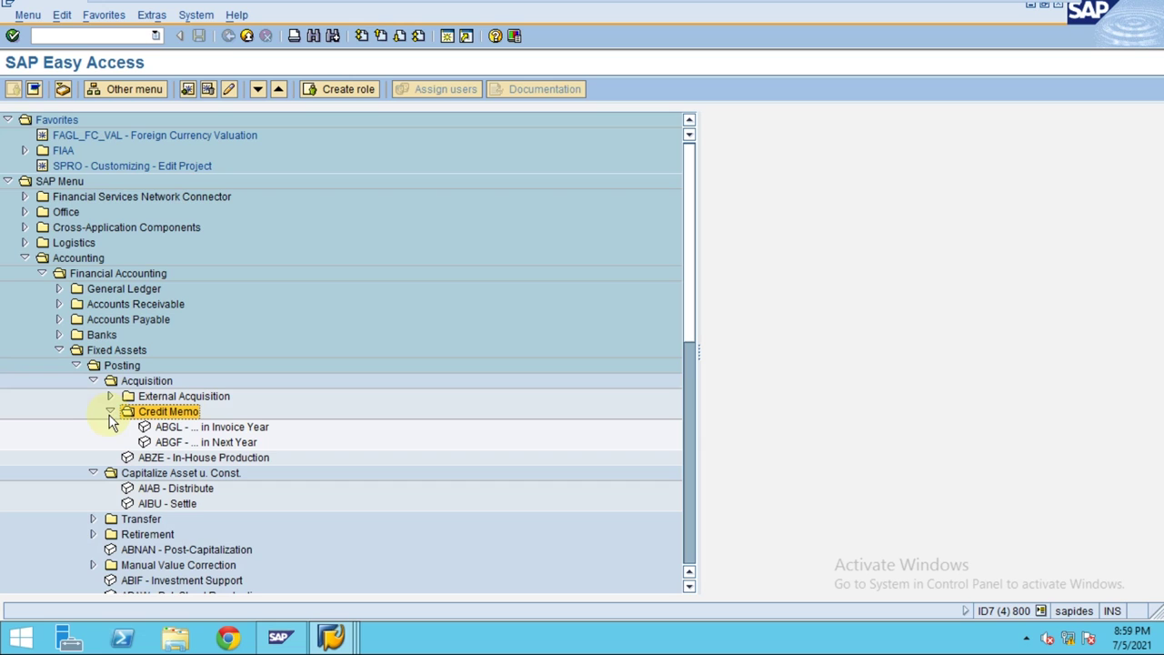
- Bring up the Asset Explorer for asset 3012, fiscal year 2020, showing 1,500.00 CNY acquisition value
{"action": "left_click", "coordinate": [331, 636]}
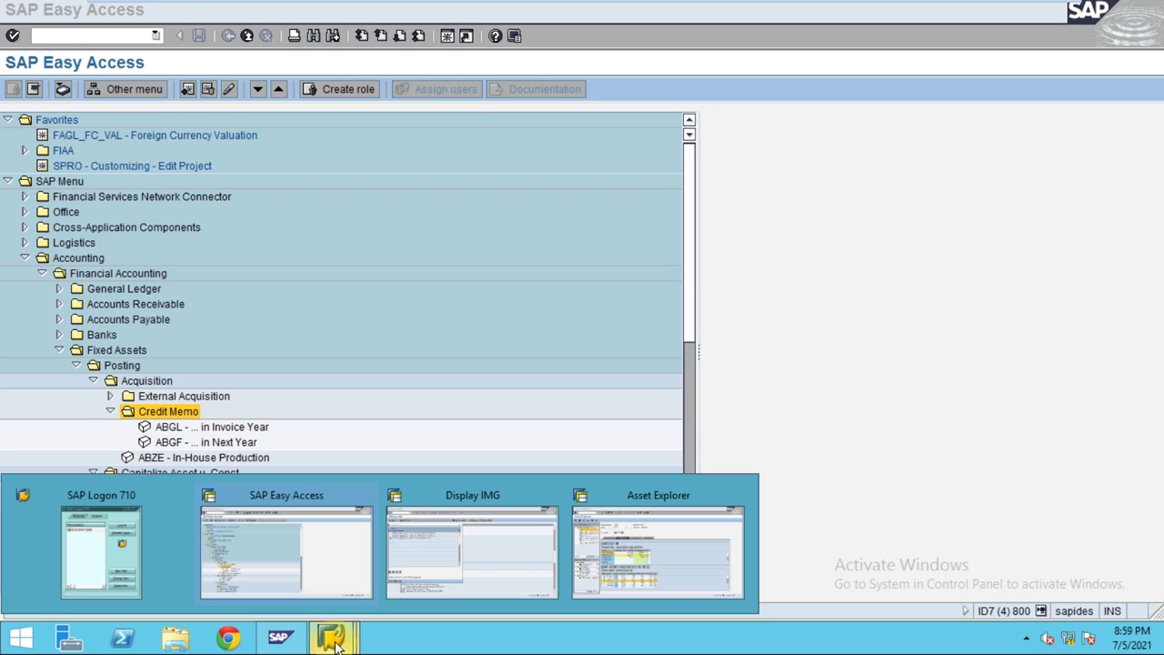
{"action": "left_click", "coordinate": [317, 411]}
{"action": "left_click", "coordinate": [201, 429]}
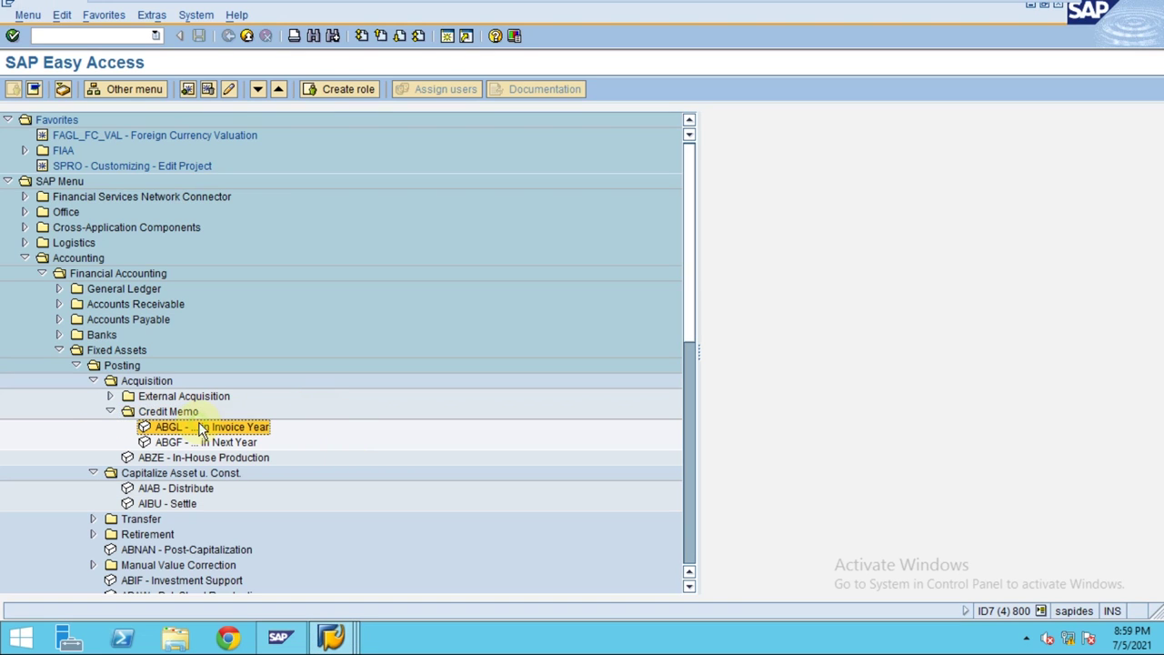
{"action": "left_click", "coordinate": [328, 634]}
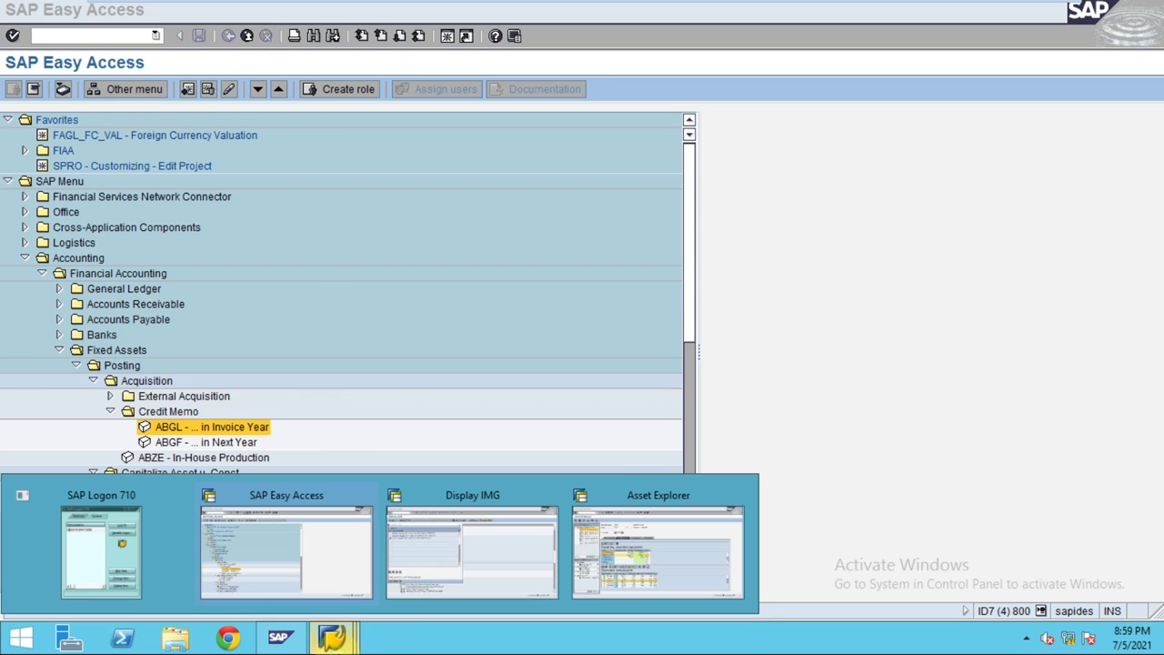
{"action": "left_click", "coordinate": [616, 568]}
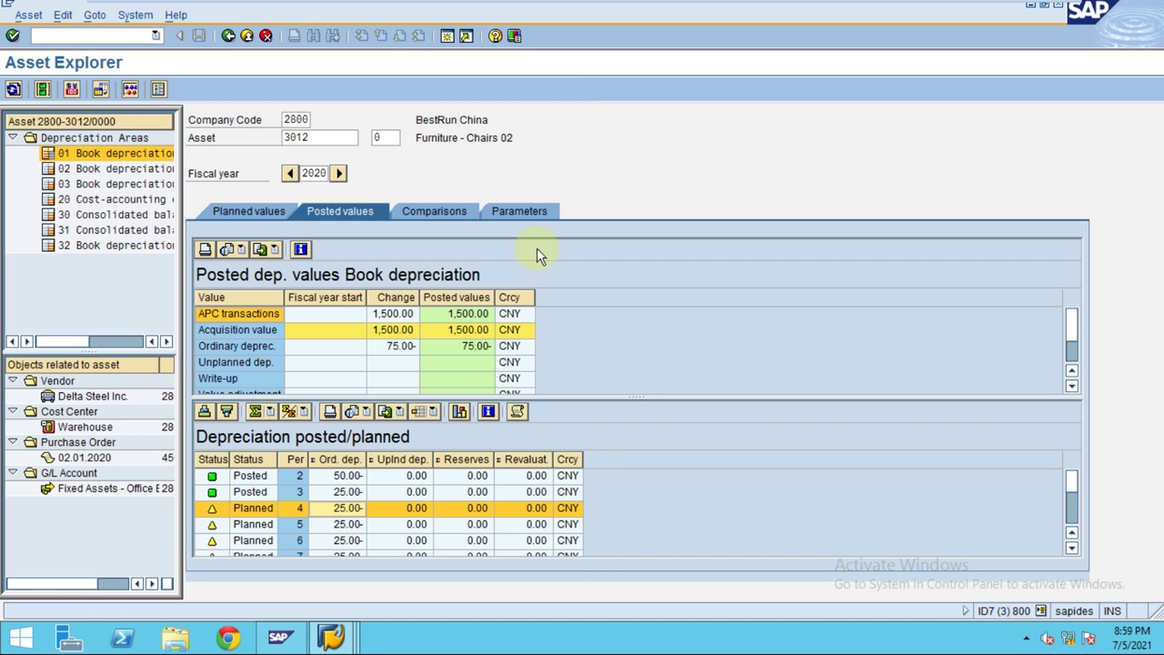
- Review asset 3012's acquisition value, period 3 depreciation and APC transactions, then return to Easy Access
{"action": "left_click", "coordinate": [363, 334]}
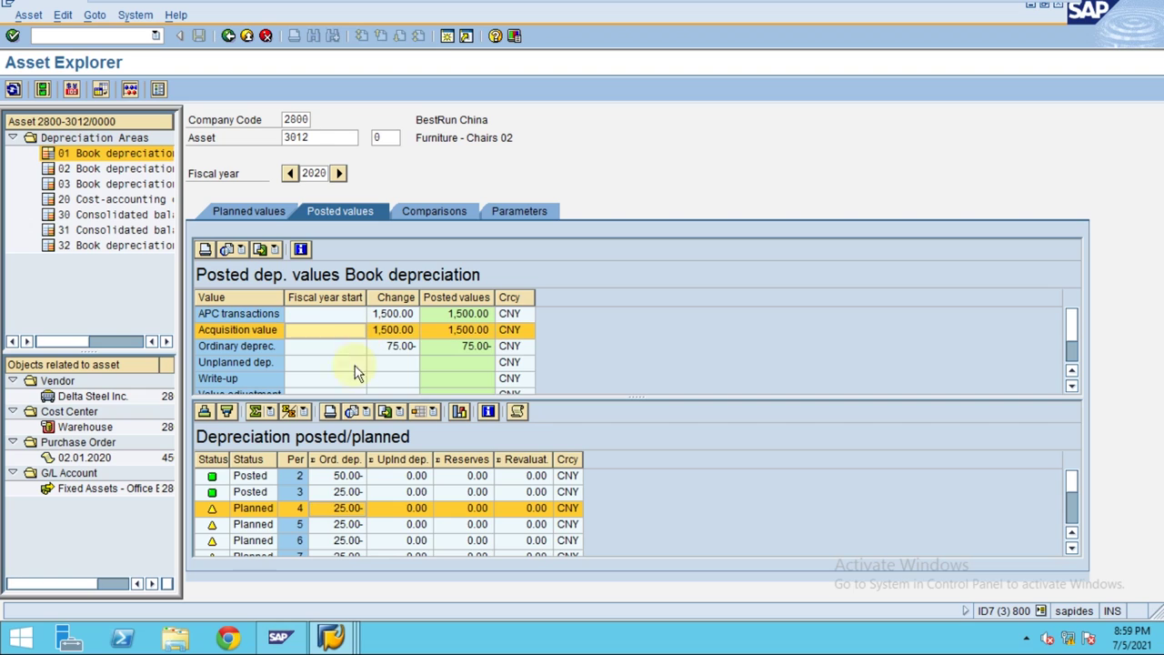
{"action": "left_click", "coordinate": [334, 494]}
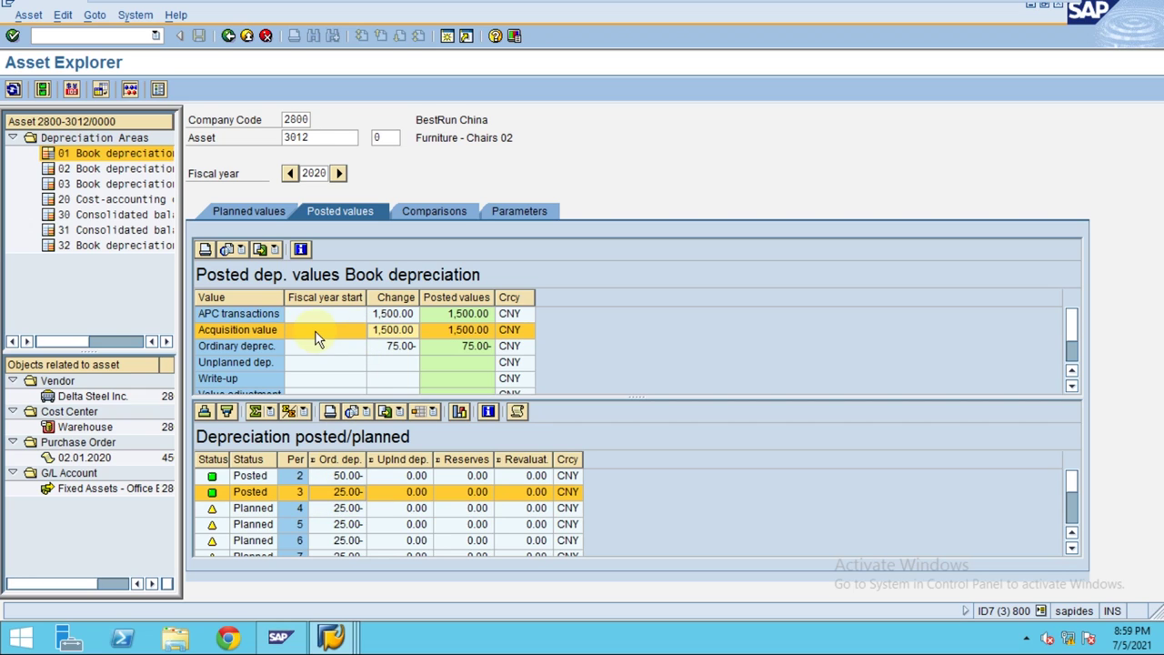
{"action": "left_click", "coordinate": [396, 314]}
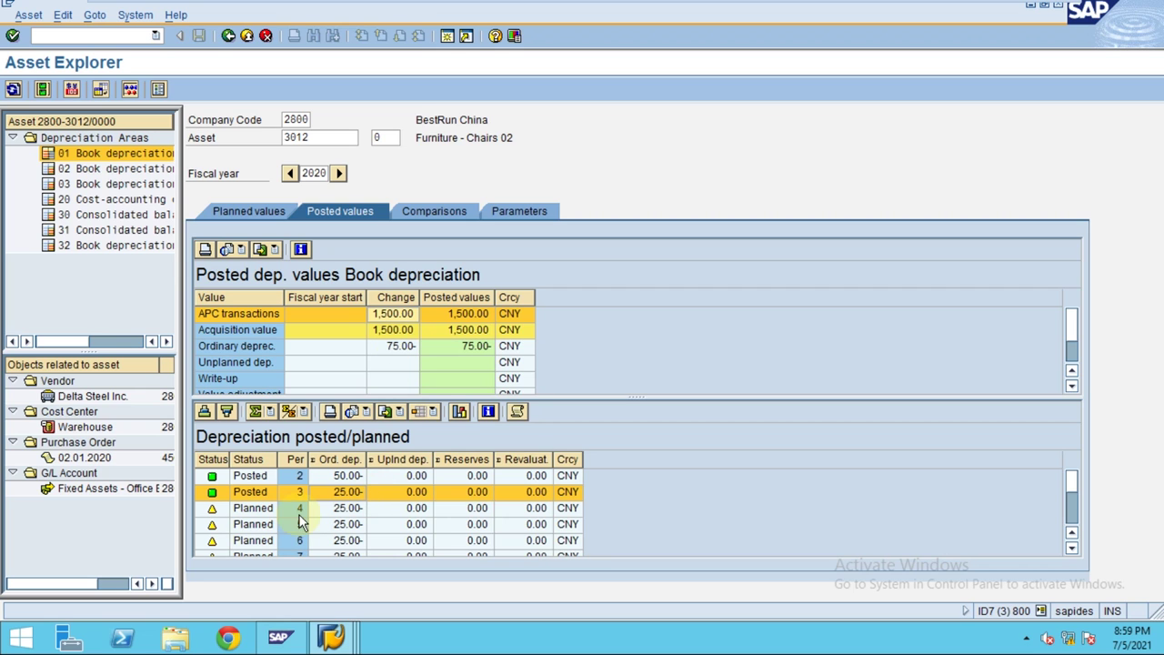
{"action": "left_click", "coordinate": [329, 640]}
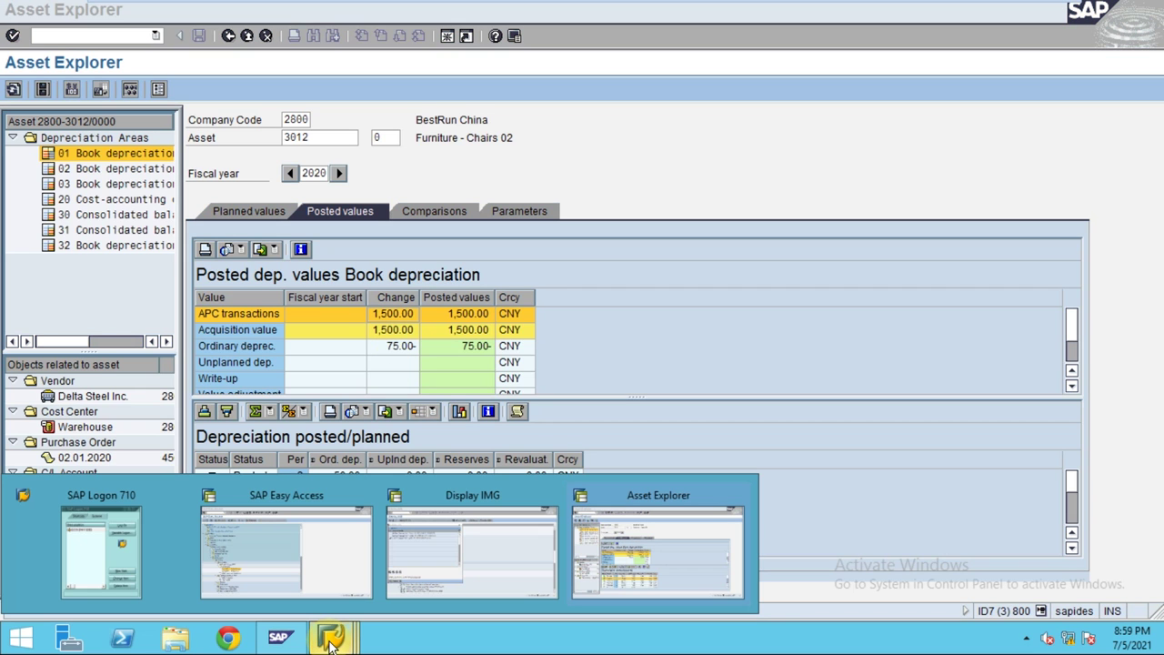
{"action": "left_click", "coordinate": [283, 560]}
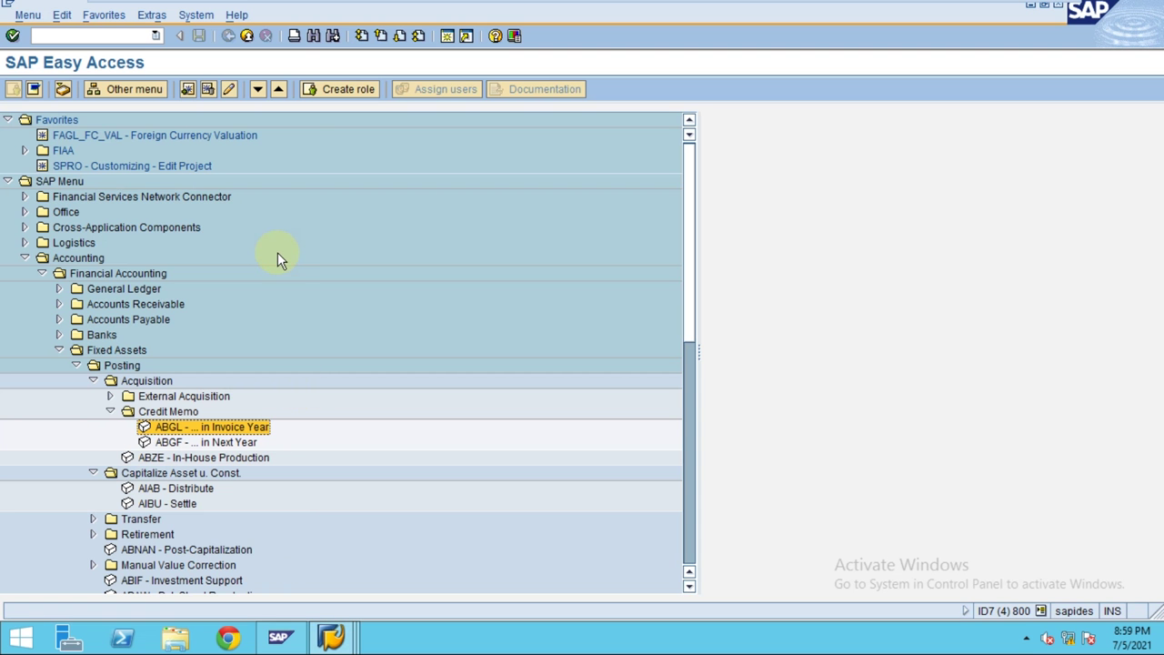
- Navigate Financial Accounting > Fixed Assets > Credit Memo and select ABGL for invoice-year credit memos
{"action": "left_click", "coordinate": [109, 412]}
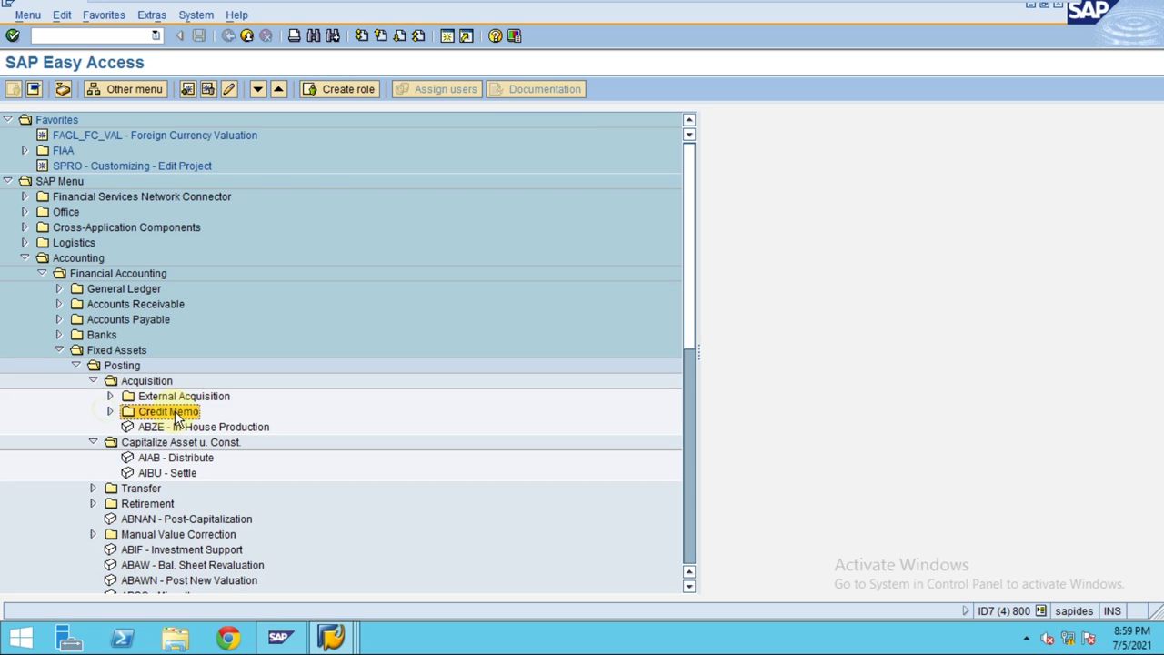
{"action": "left_click", "coordinate": [110, 412]}
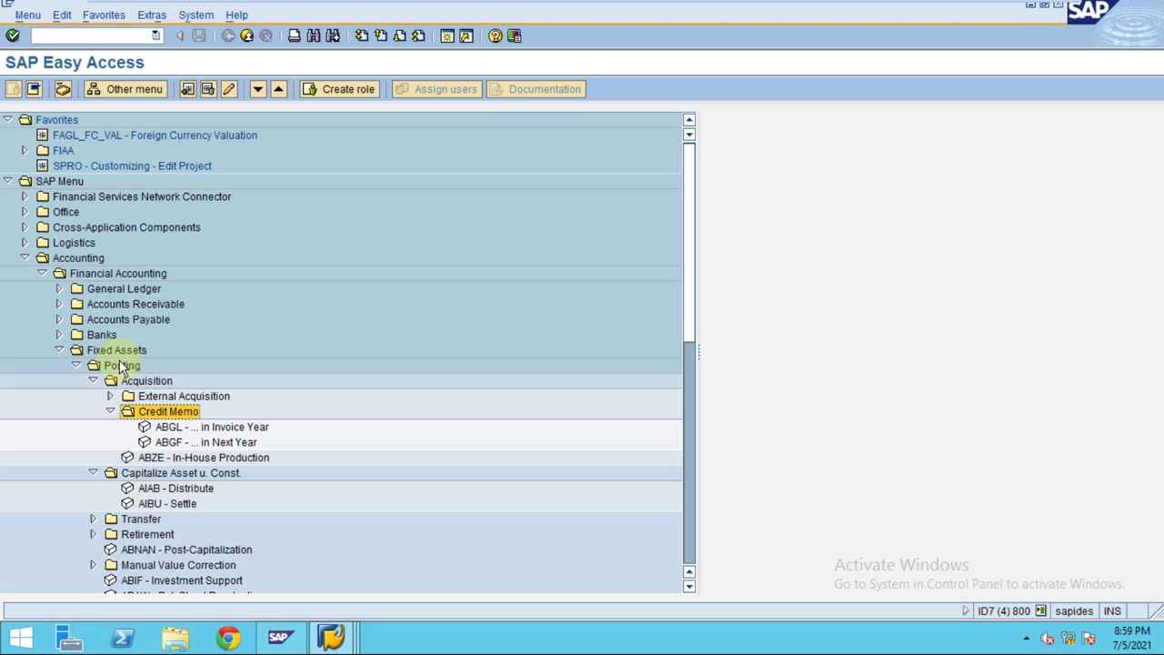
{"action": "left_click", "coordinate": [151, 398]}
{"action": "left_click", "coordinate": [78, 272]}
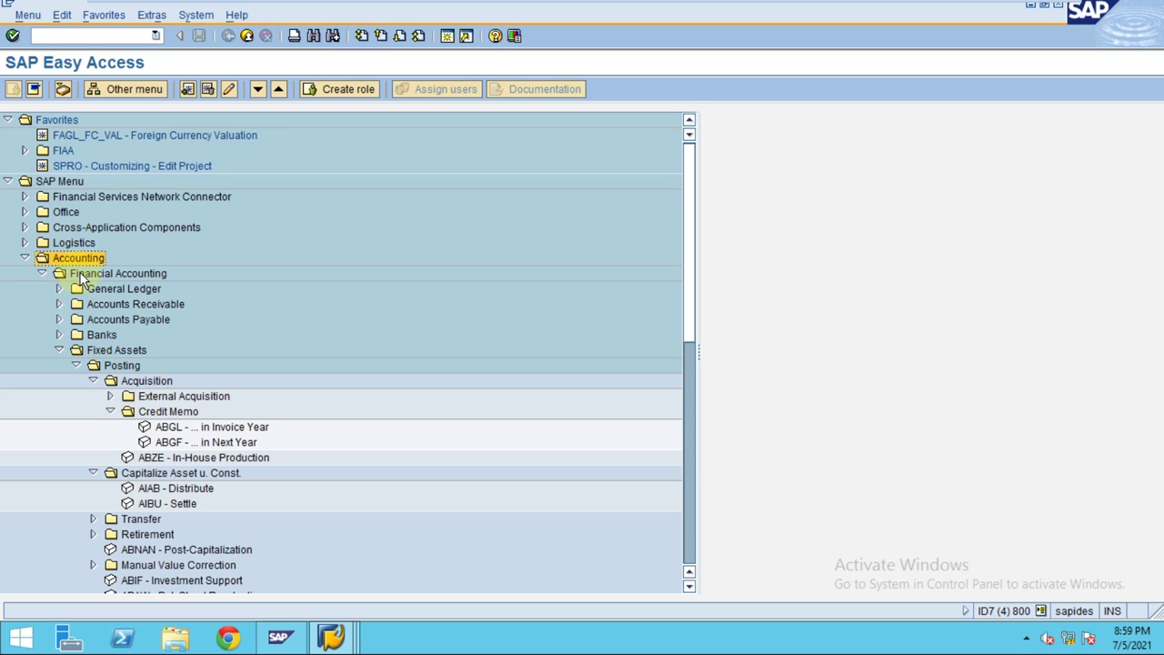
{"action": "left_click", "coordinate": [102, 353]}
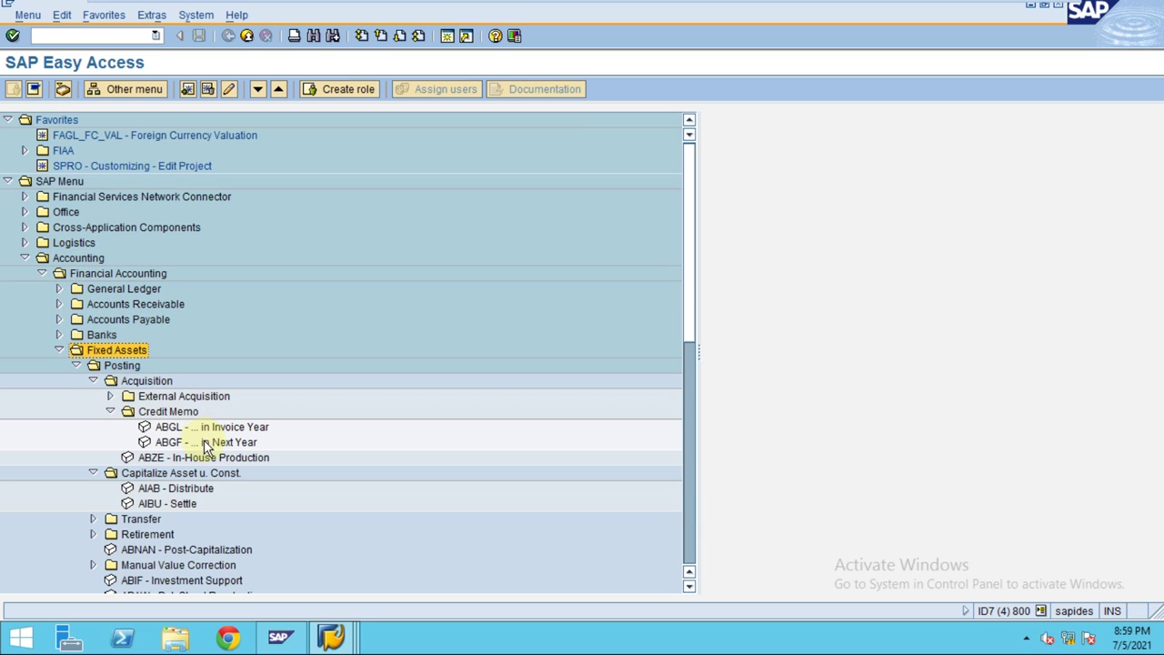
{"action": "left_click", "coordinate": [166, 414]}
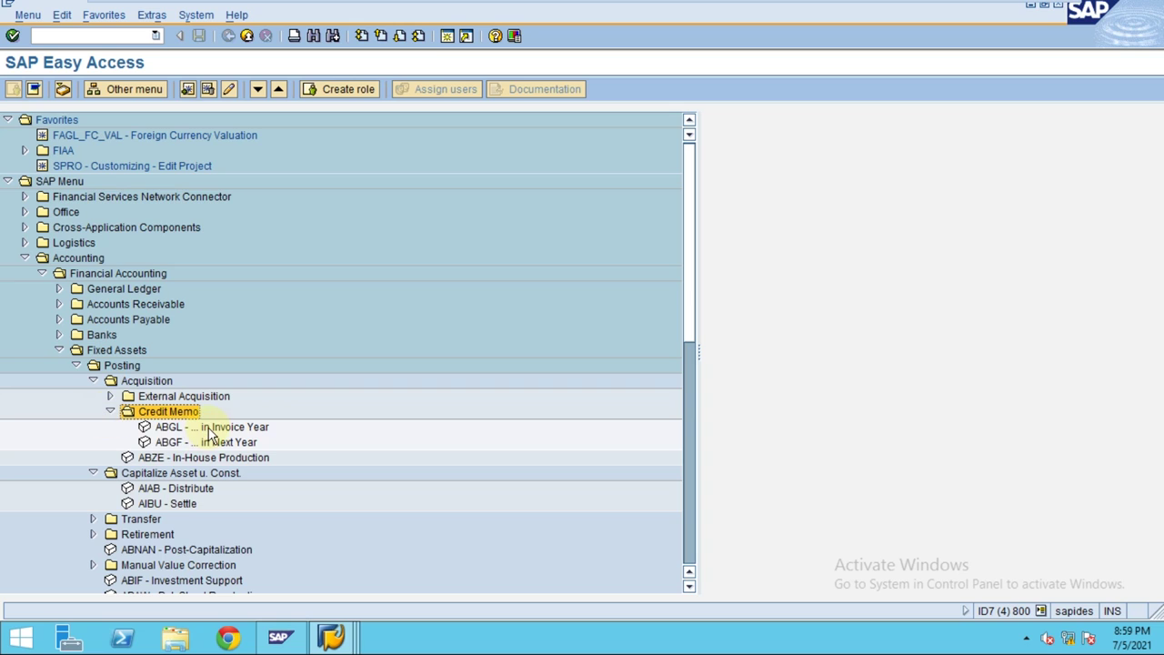
{"action": "left_click", "coordinate": [206, 442]}
{"action": "left_click", "coordinate": [189, 427]}
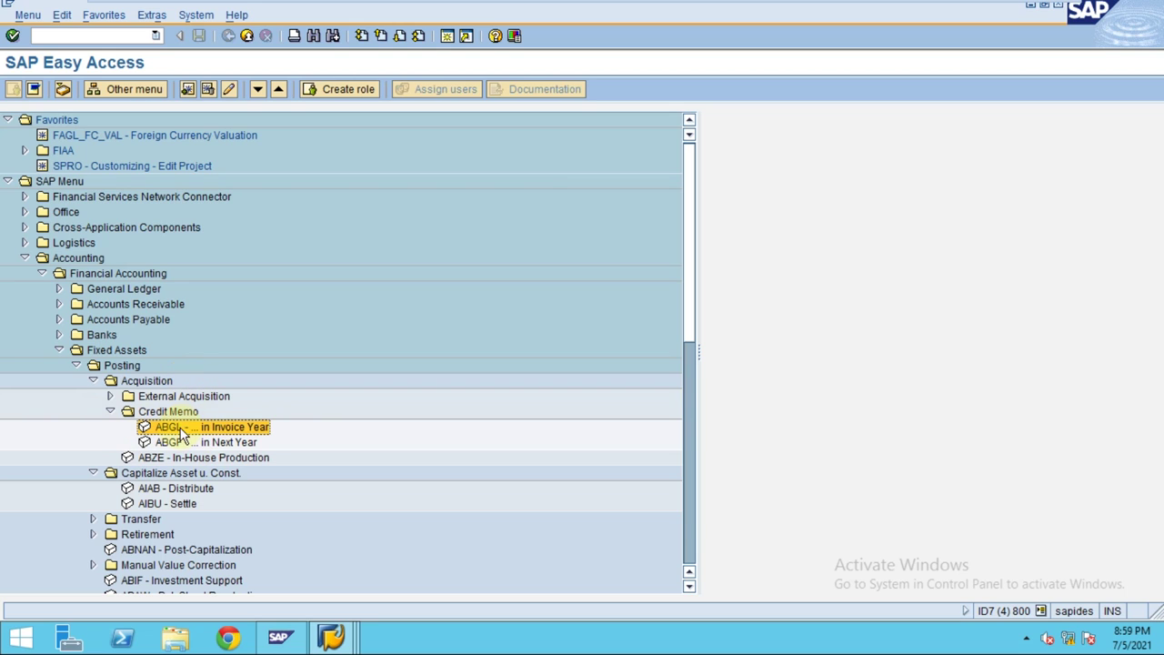
- Start ABGL for asset 3012 and check its ordinary depreciation in the Asset Explorer
{"action": "double_click", "coordinate": [184, 429]}
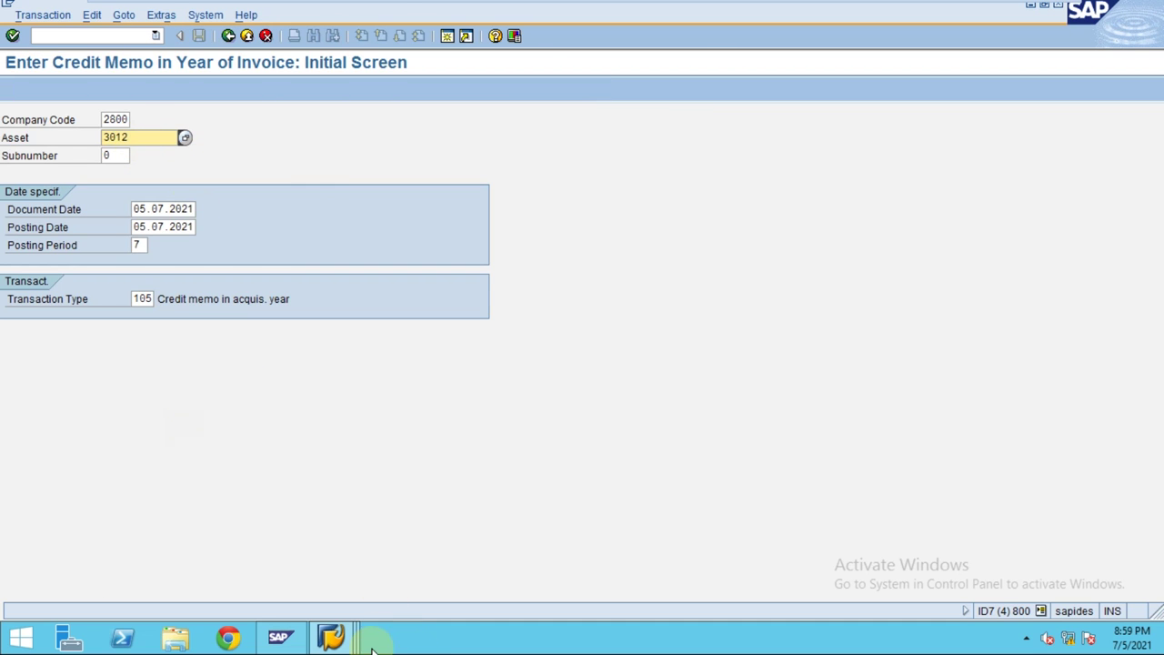
{"action": "left_click", "coordinate": [331, 637]}
{"action": "left_click", "coordinate": [588, 582]}
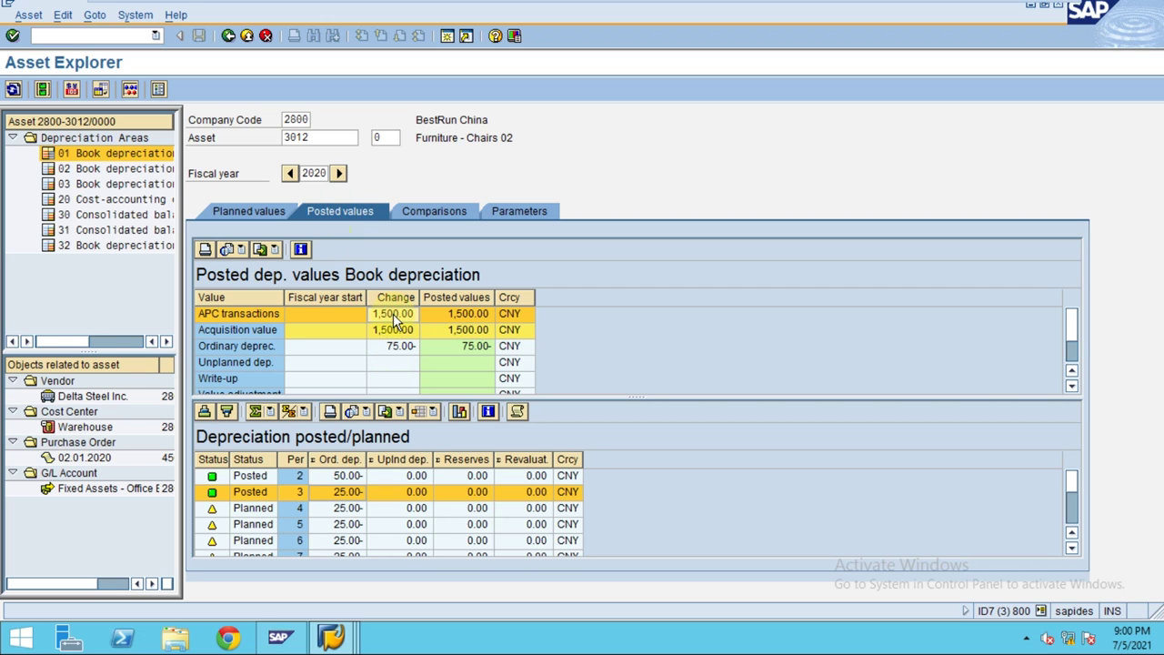
{"action": "key", "text": "alt+Tab"}
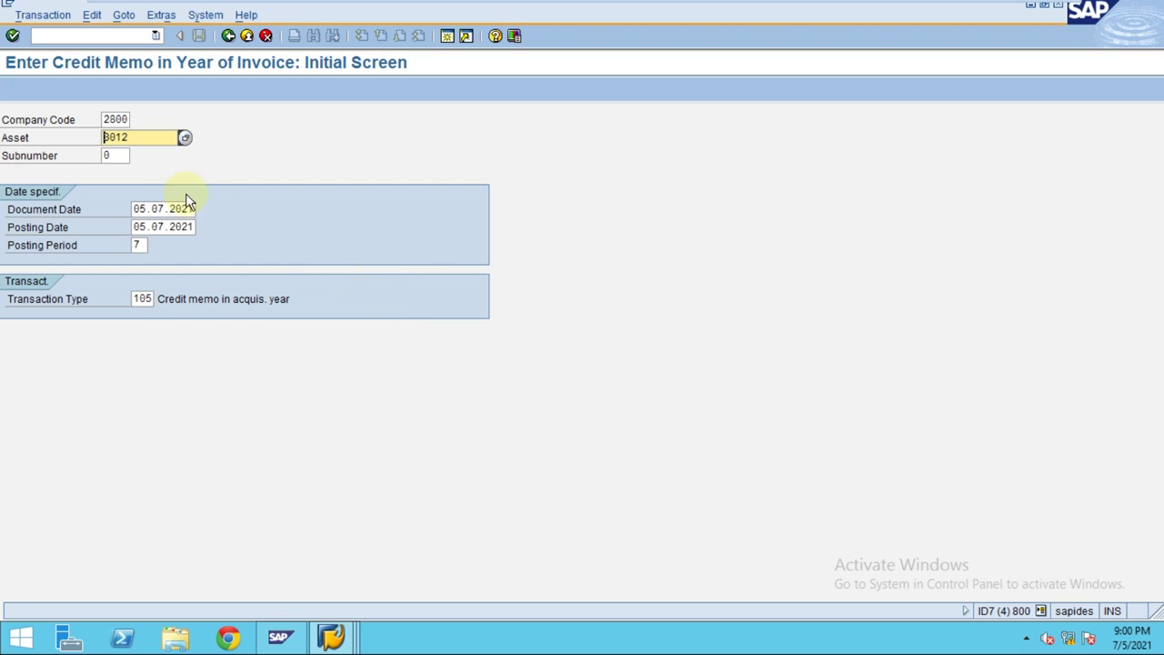
{"action": "left_click", "coordinate": [153, 210]}
{"action": "key", "text": "Tab"}
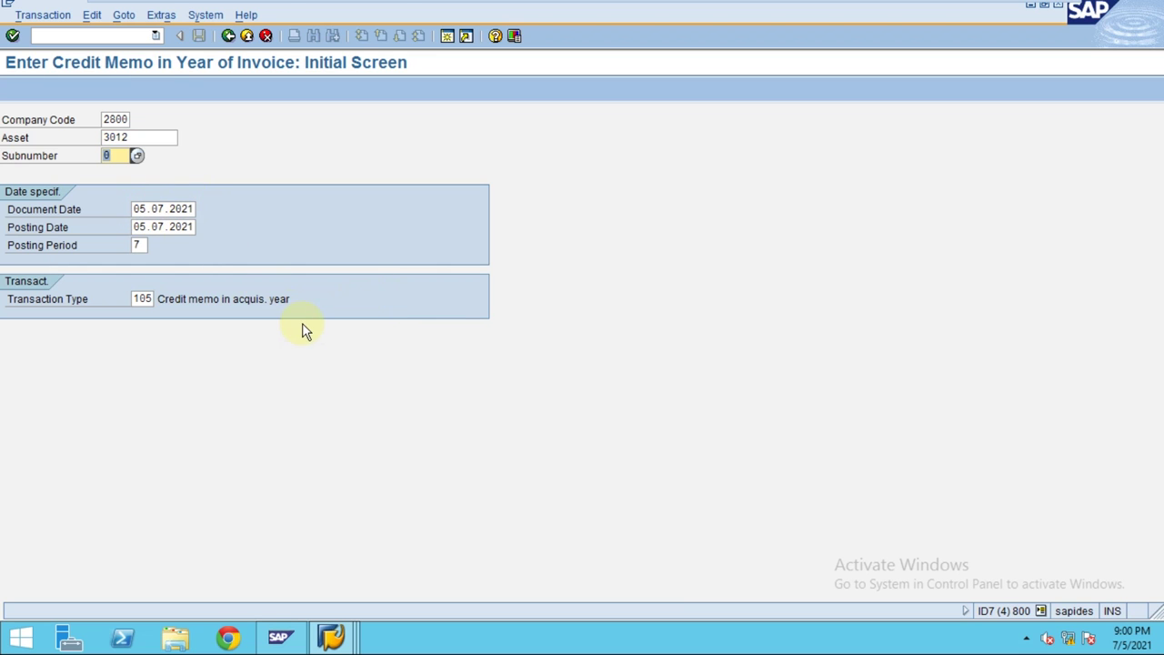
{"action": "key", "text": "alt+Tab"}
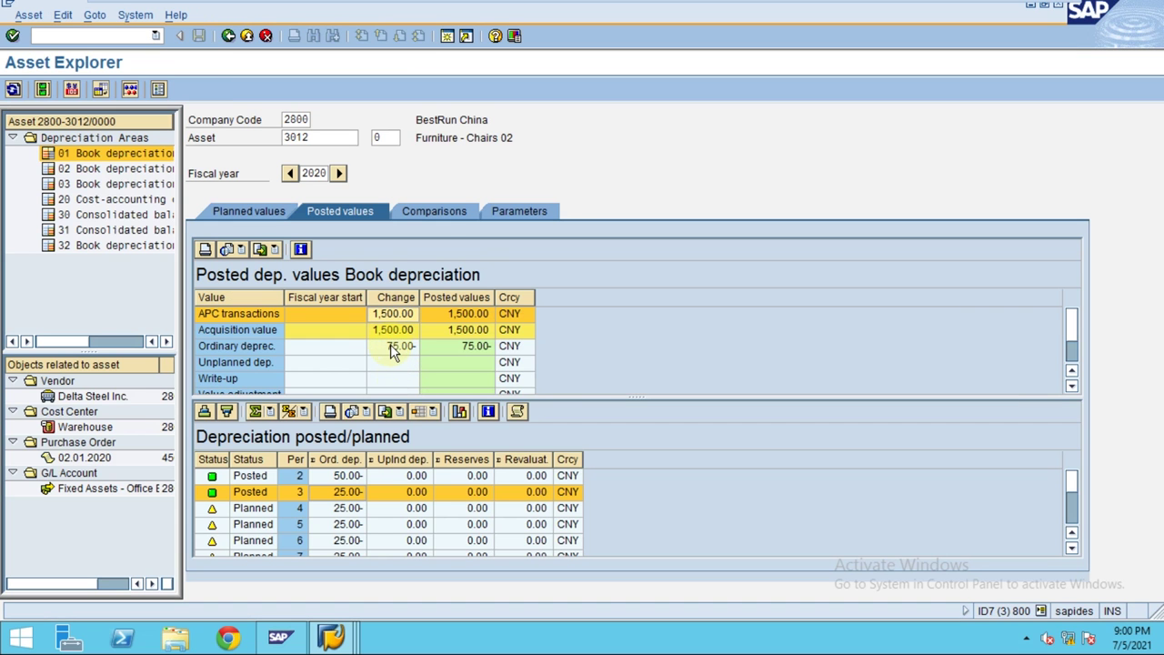
{"action": "left_click", "coordinate": [388, 333]}
{"action": "left_click", "coordinate": [389, 350]}
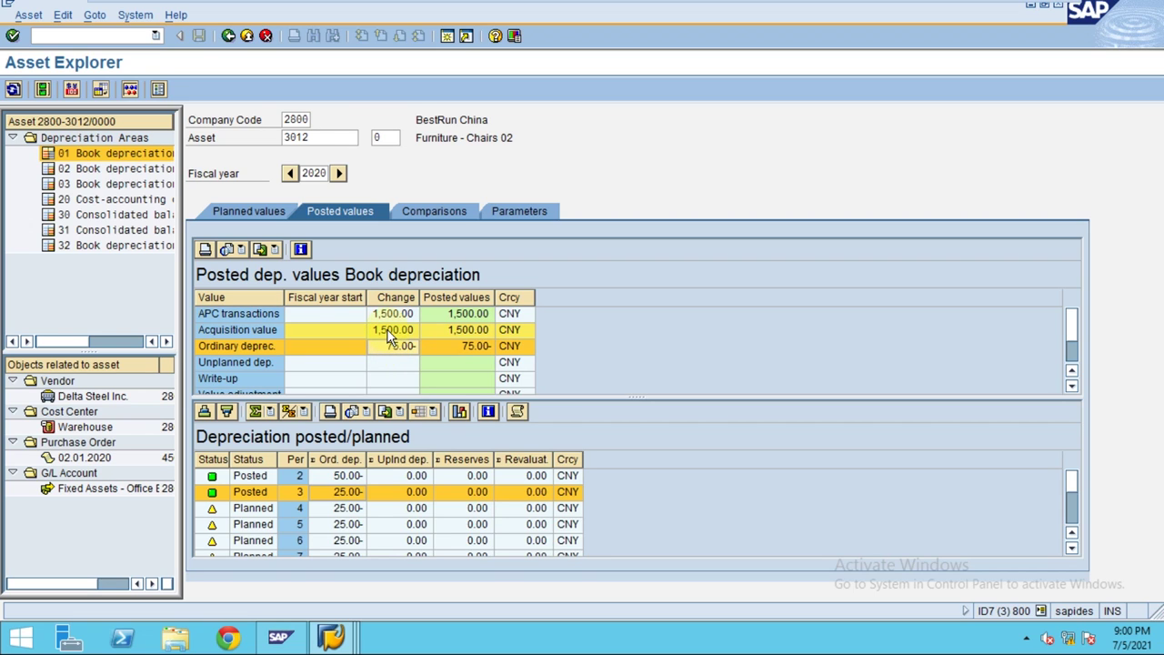
{"action": "key", "text": "alt+Tab"}
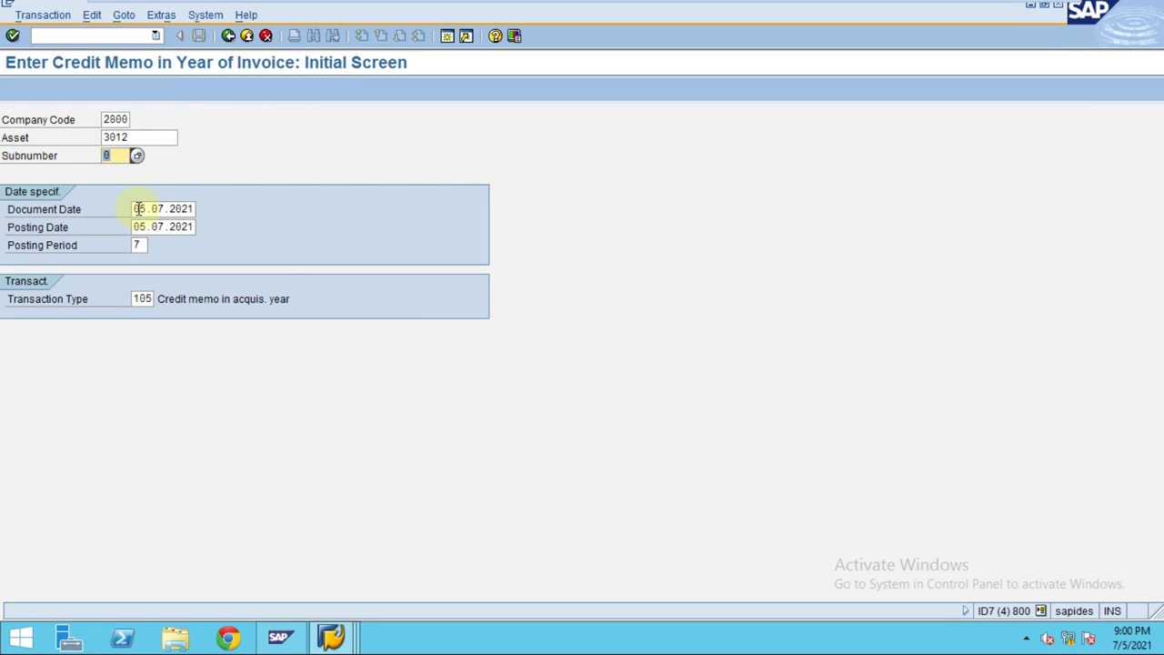
- Enter 01042020 as document and posting date and confirm to reach posting data
{"action": "left_click_drag", "start_coordinate": [136, 208], "coordinate": [245, 204]}
{"action": "type", "text": "01"}
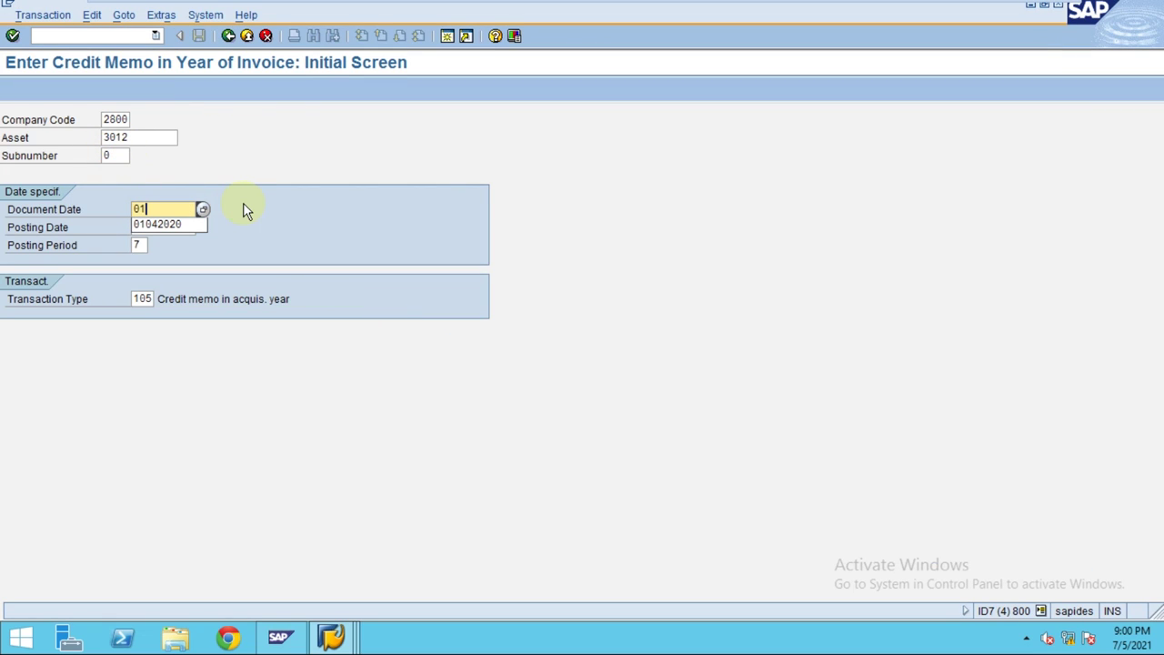
{"action": "type", "text": "042020"}
{"action": "key", "text": "Tab"}
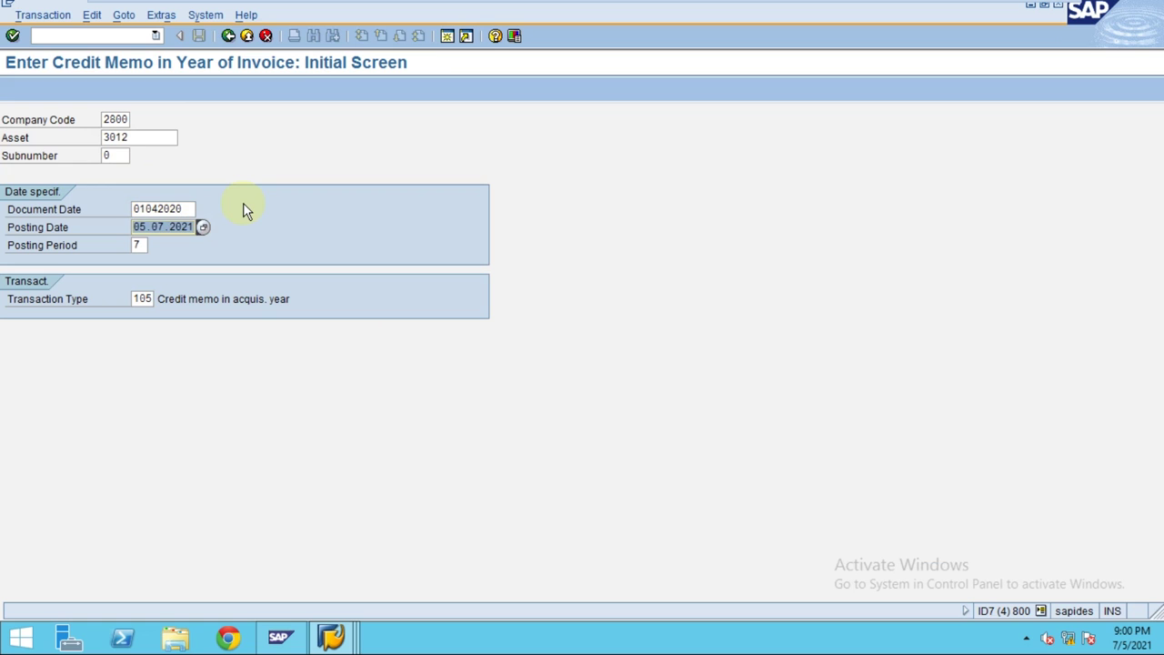
{"action": "type", "text": "010"}
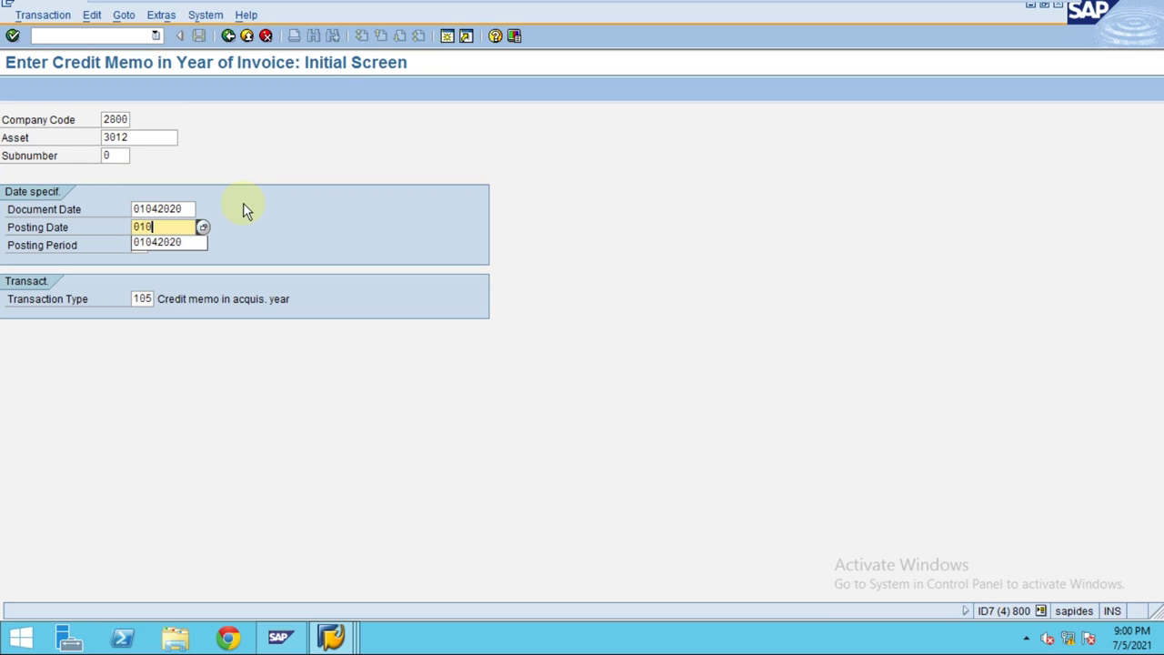
{"action": "type", "text": "42020"}
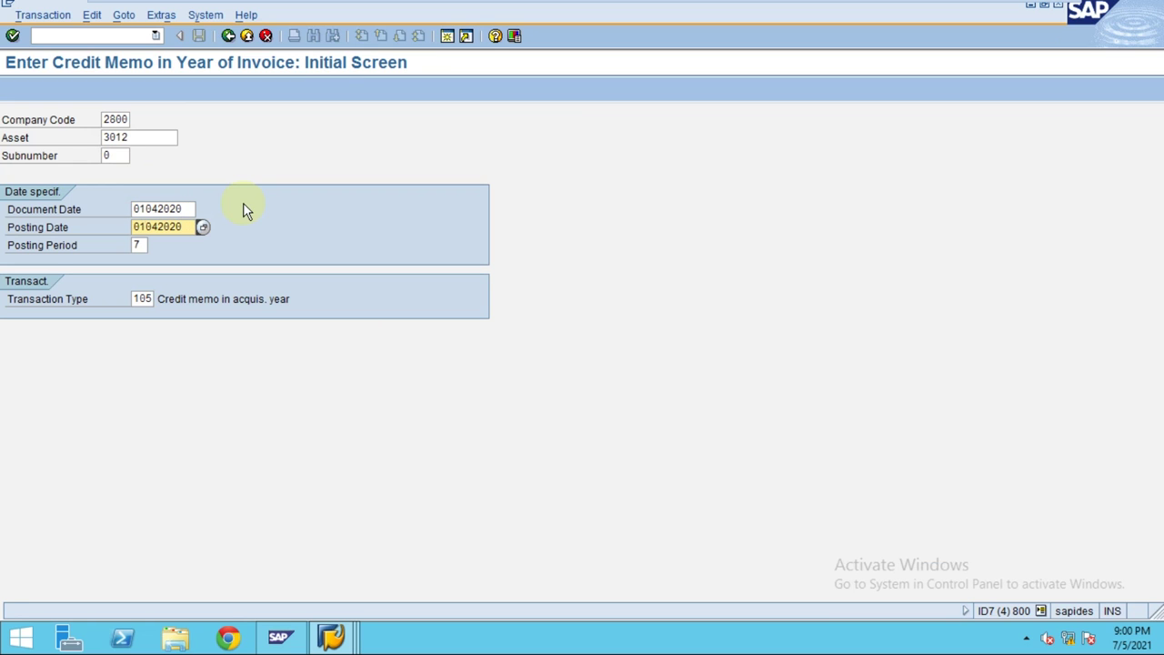
{"action": "key", "text": "Return"}
{"action": "key", "text": "Return"}
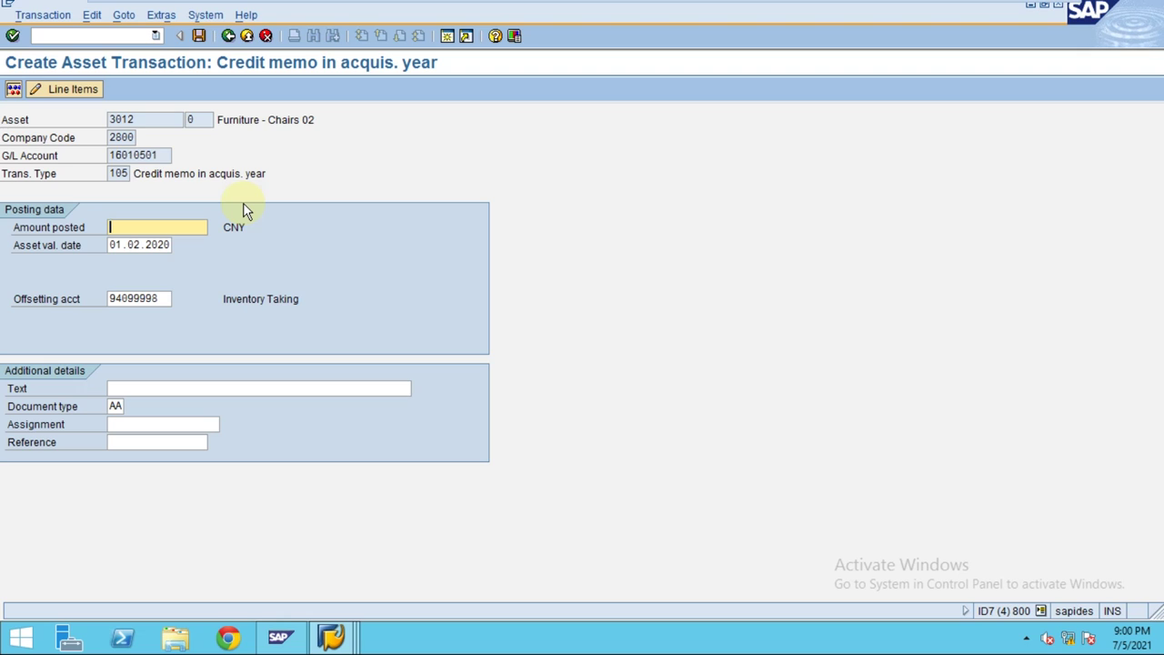
- Enter 300 as the credit memo amount and check the asset's planned values and 01.02.2020 goods receipt
{"action": "type", "text": "300"}
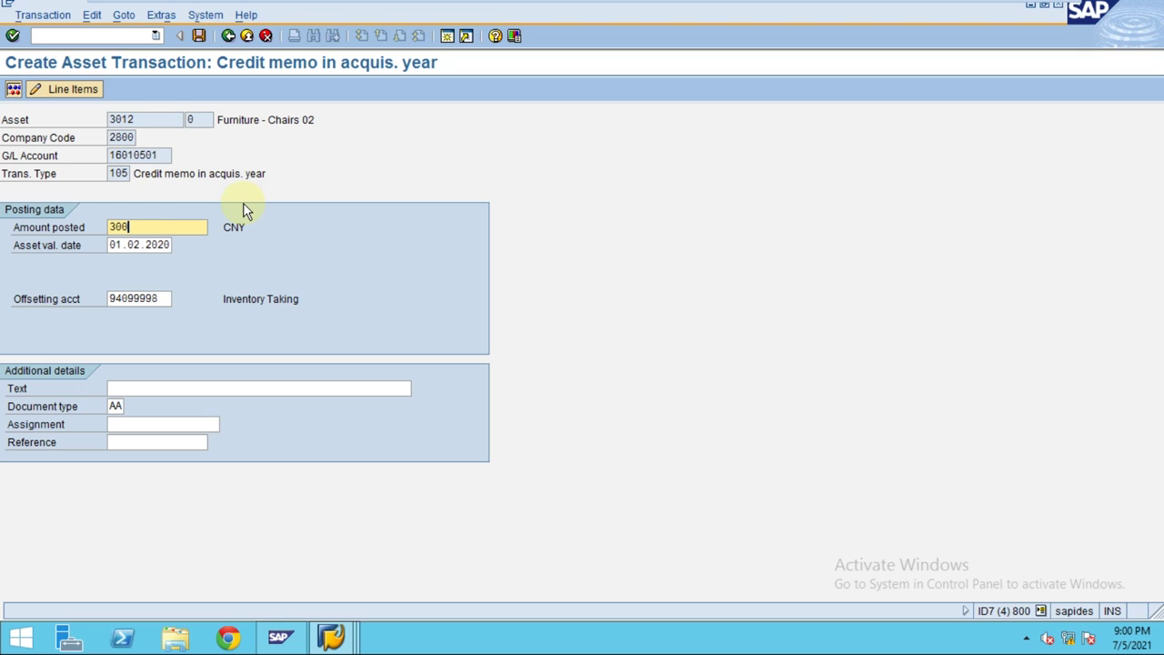
{"action": "key", "text": "Return"}
{"action": "key", "text": "alt+Tab"}
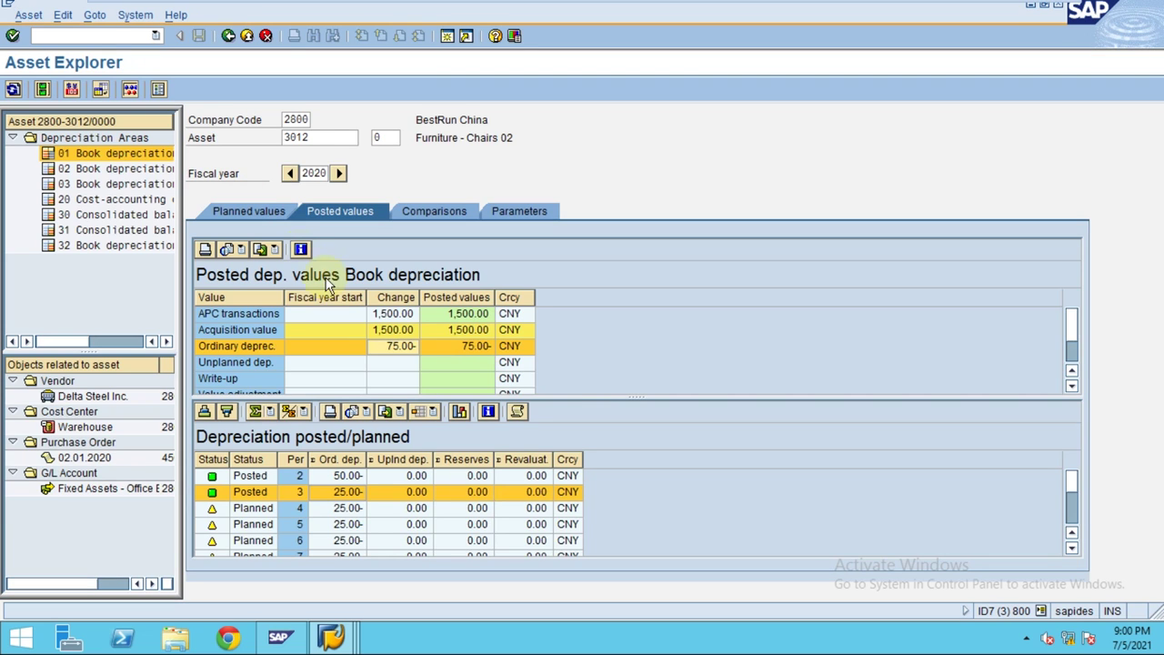
{"action": "left_click", "coordinate": [266, 211]}
{"action": "left_click", "coordinate": [226, 478]}
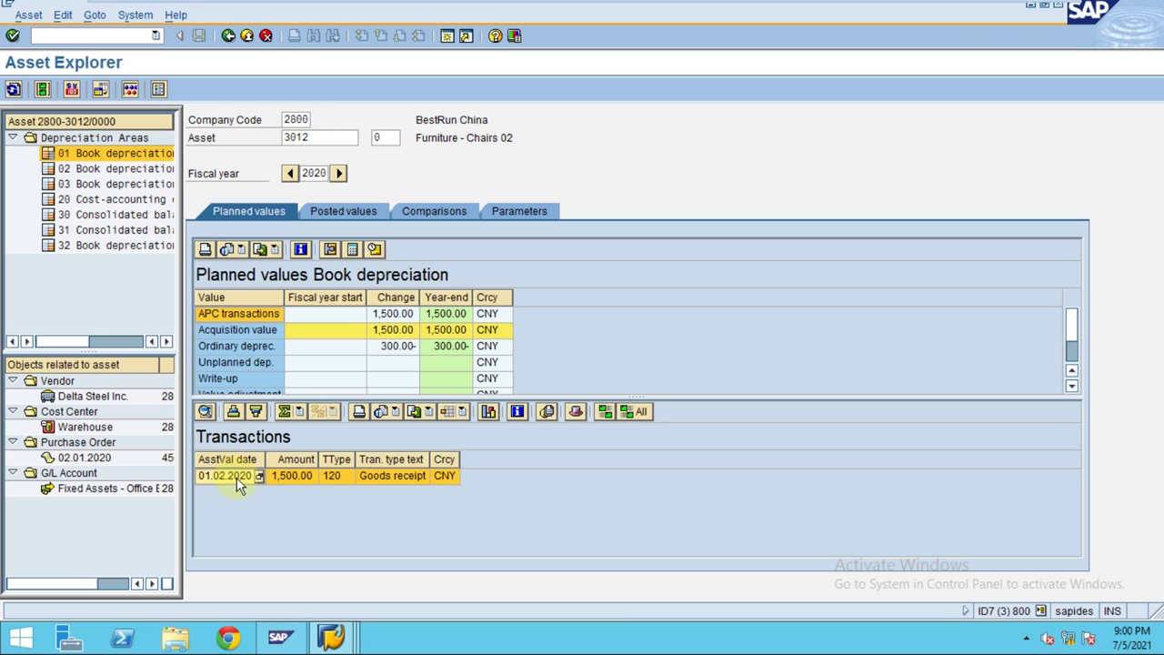
{"action": "key", "text": "alt+Tab"}
- Mark the 01.02.2020 asset value date and select regions of the credit memo screen
{"action": "left_click", "coordinate": [113, 246]}
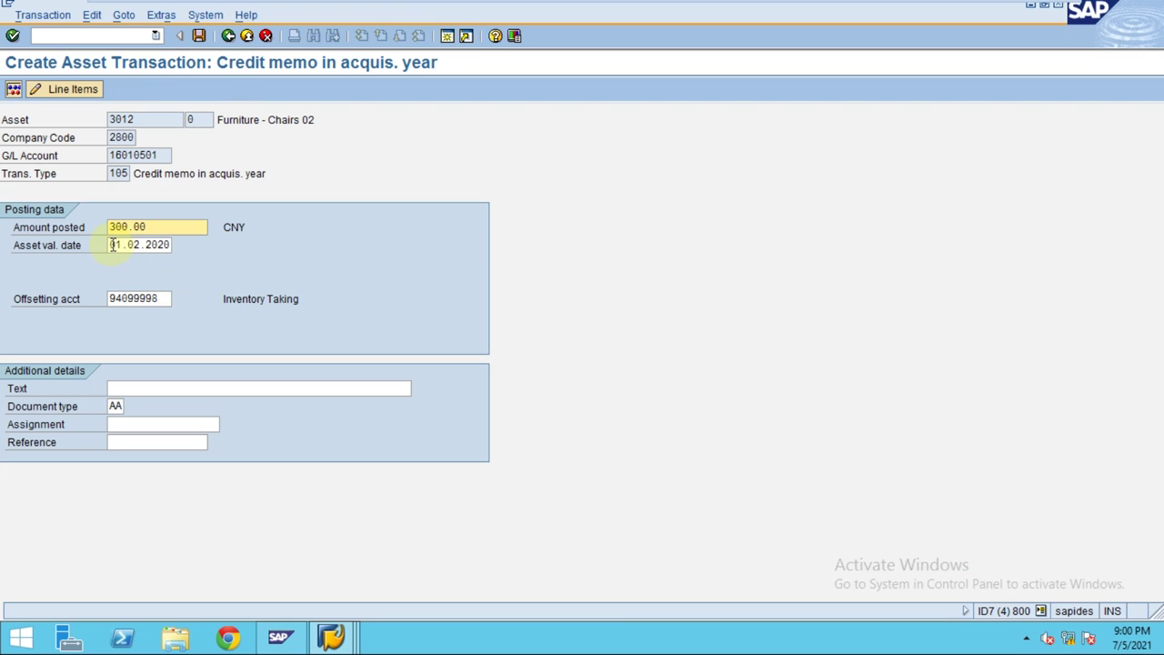
{"action": "left_click_drag", "start_coordinate": [112, 246], "coordinate": [173, 245]}
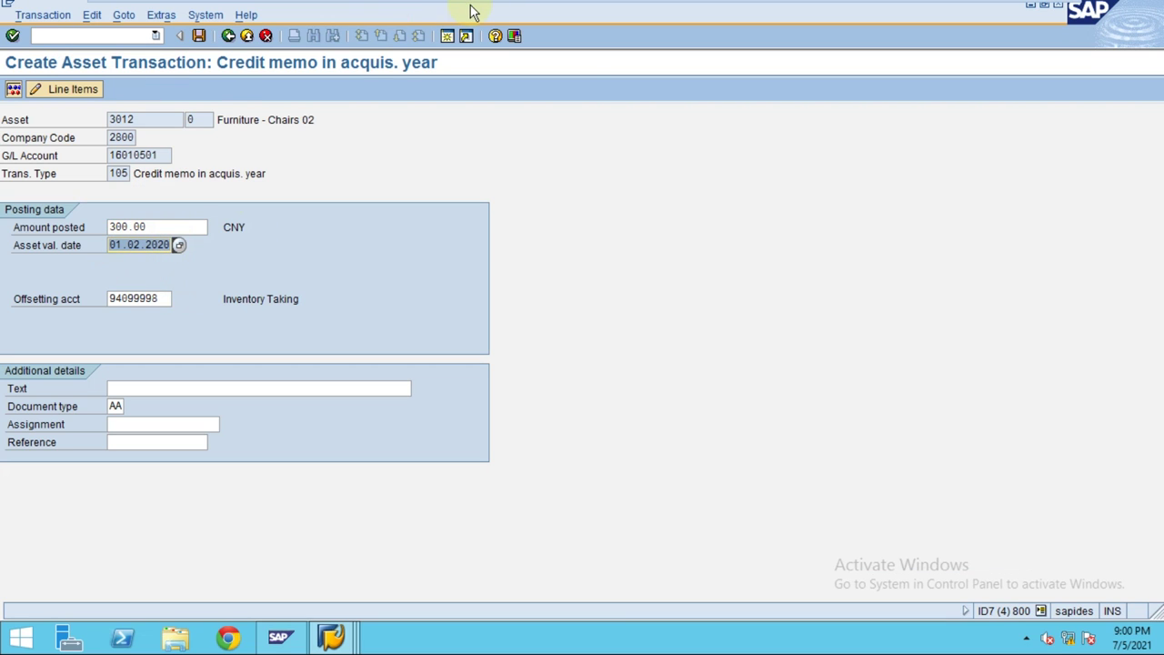
{"action": "mouse_move", "coordinate": [536, 5]}
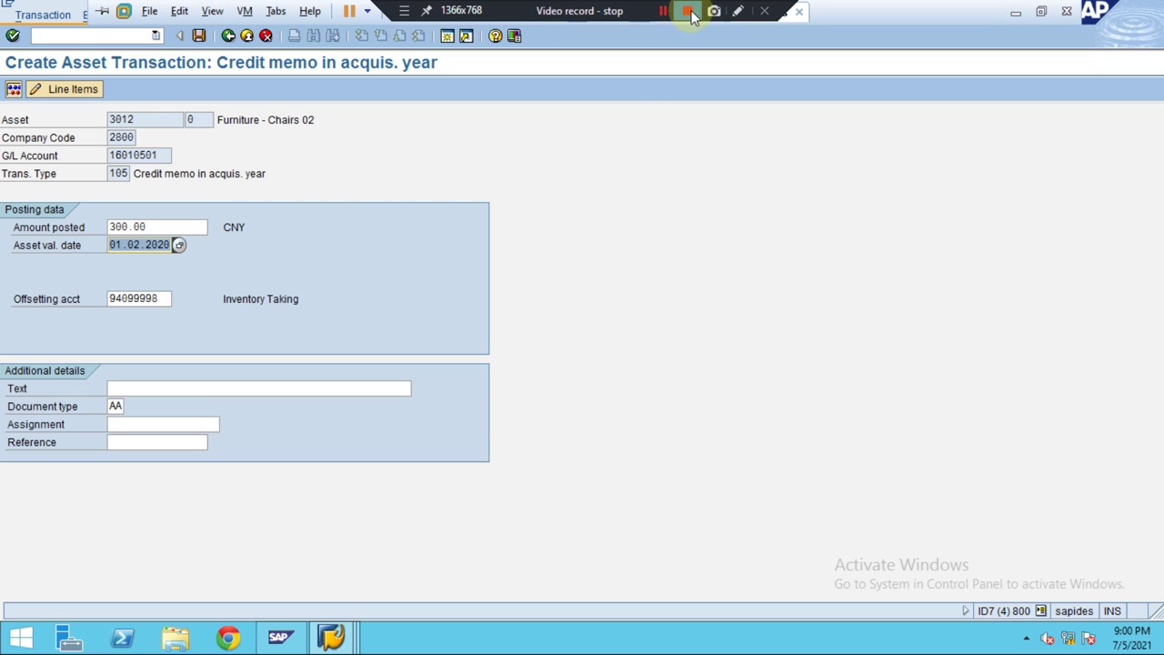
{"action": "left_click", "coordinate": [738, 11]}
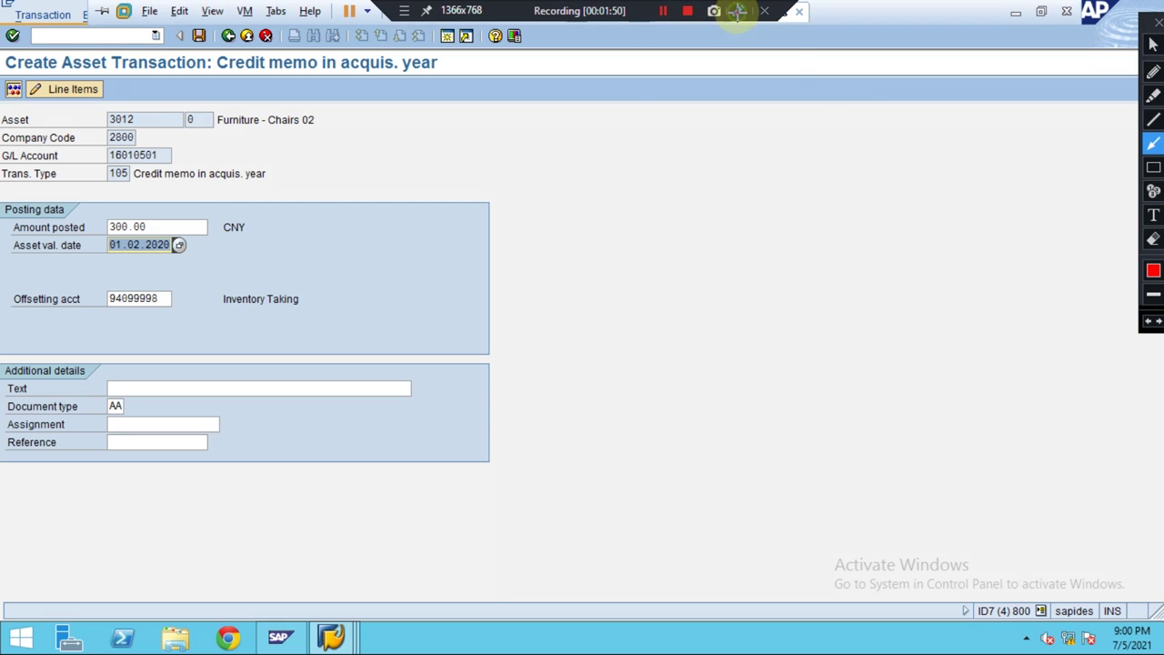
{"action": "left_click", "coordinate": [1154, 167]}
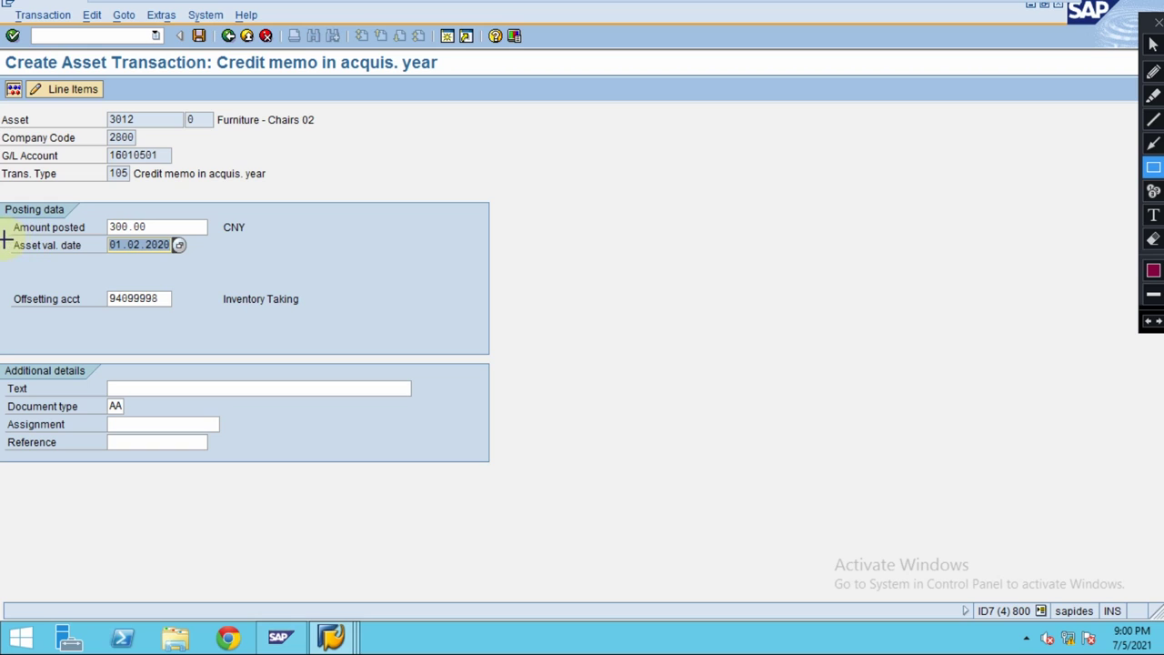
{"action": "left_click_drag", "start_coordinate": [5, 234], "coordinate": [187, 258]}
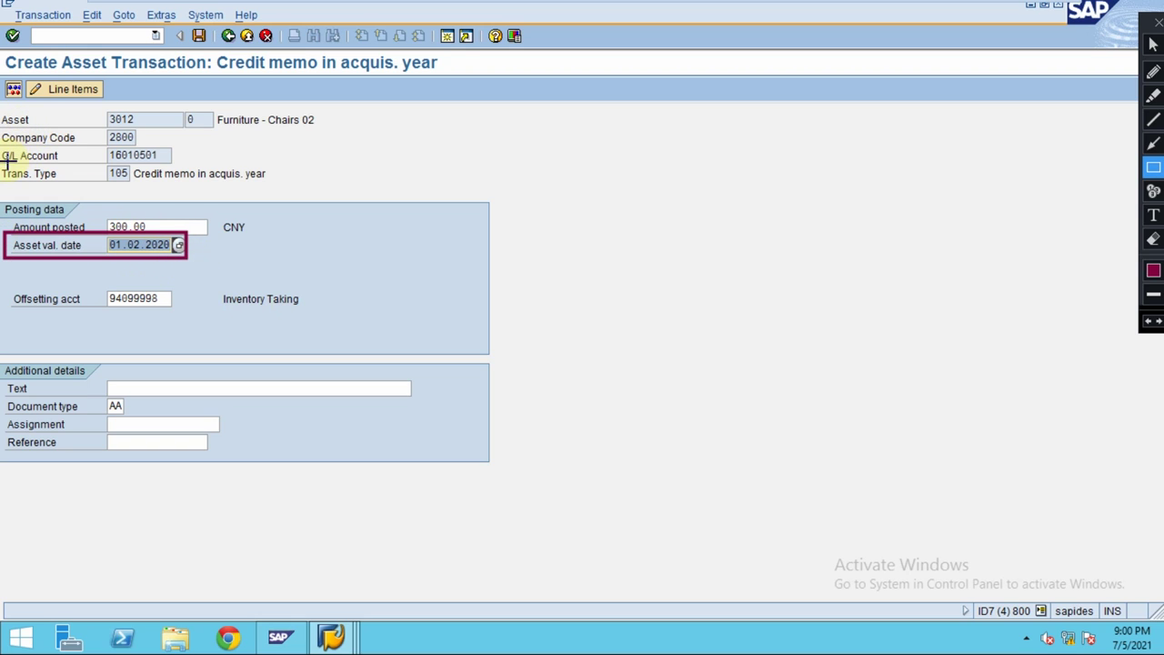
{"action": "mouse_move", "coordinate": [2, 109]}
{"action": "left_mouse_down"}
{"action": "mouse_move", "coordinate": [234, 143]}
{"action": "mouse_move", "coordinate": [320, 133]}
{"action": "left_mouse_up"}
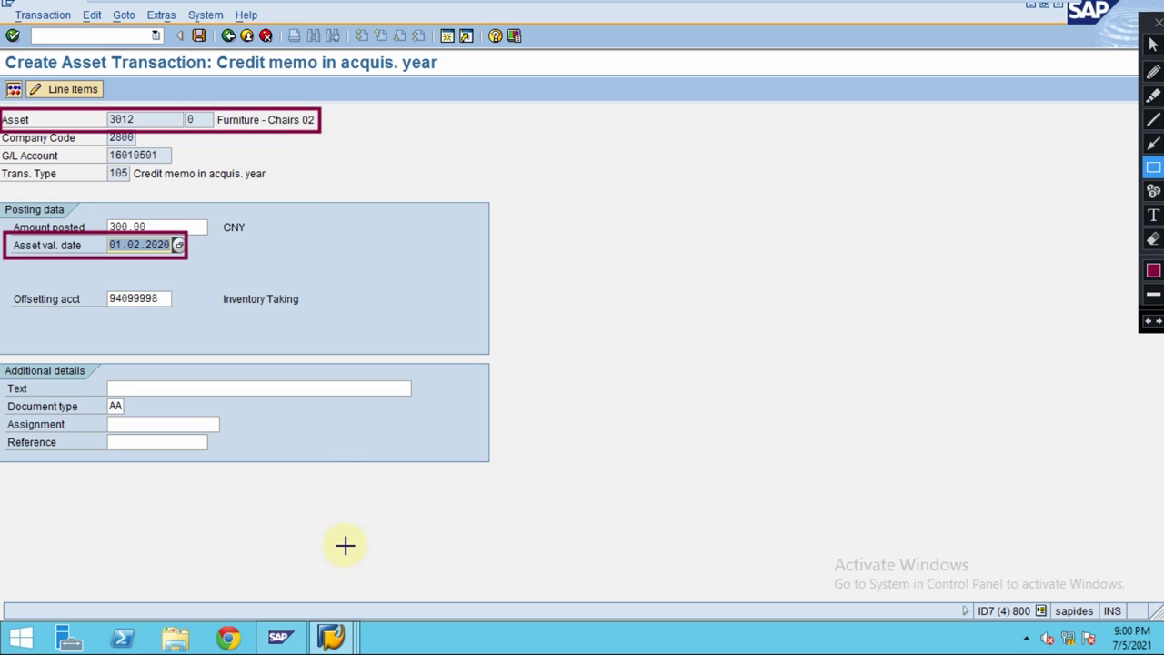
{"action": "left_click", "coordinate": [339, 634]}
{"action": "left_click_drag", "start_coordinate": [11, 284], "coordinate": [306, 319]}
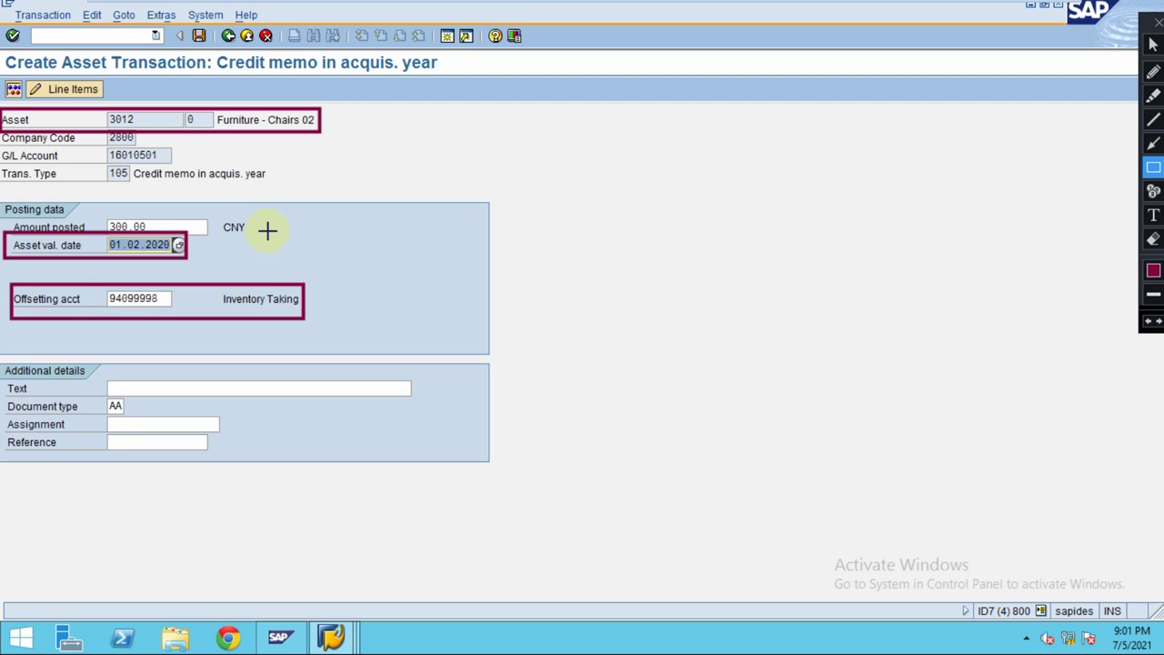
- Enter text 'Credit Memo Posting', assignment 'Invoice' and reference 'CREDIT MEMO', then confirm
{"action": "key", "text": "Escape"}
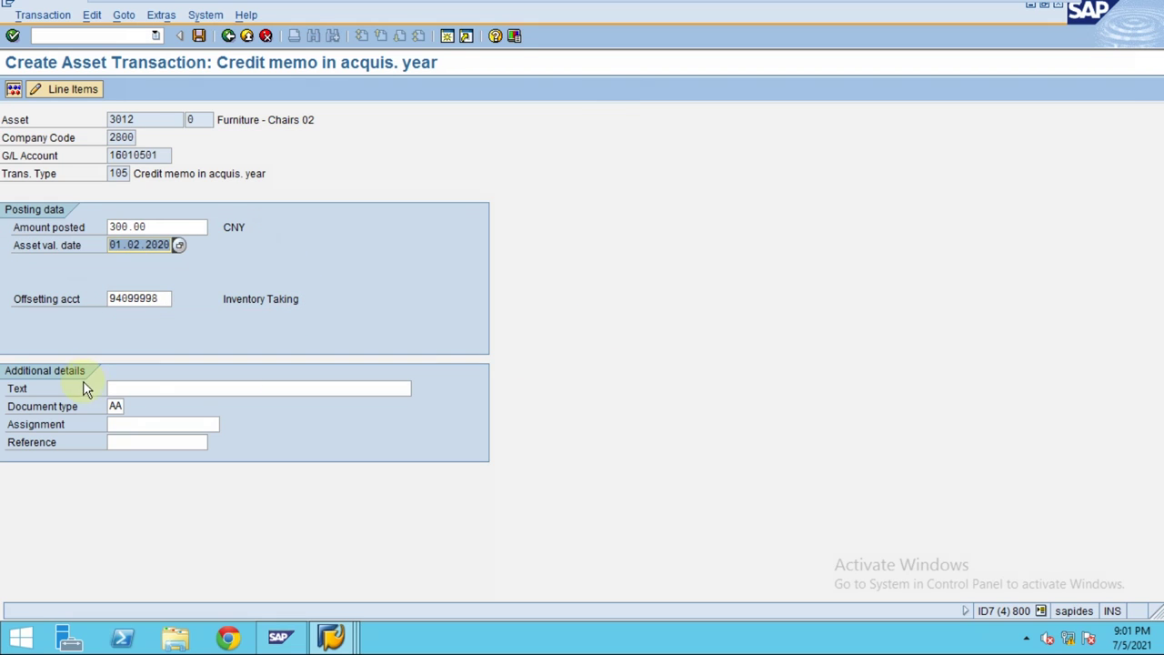
{"action": "left_click", "coordinate": [137, 391]}
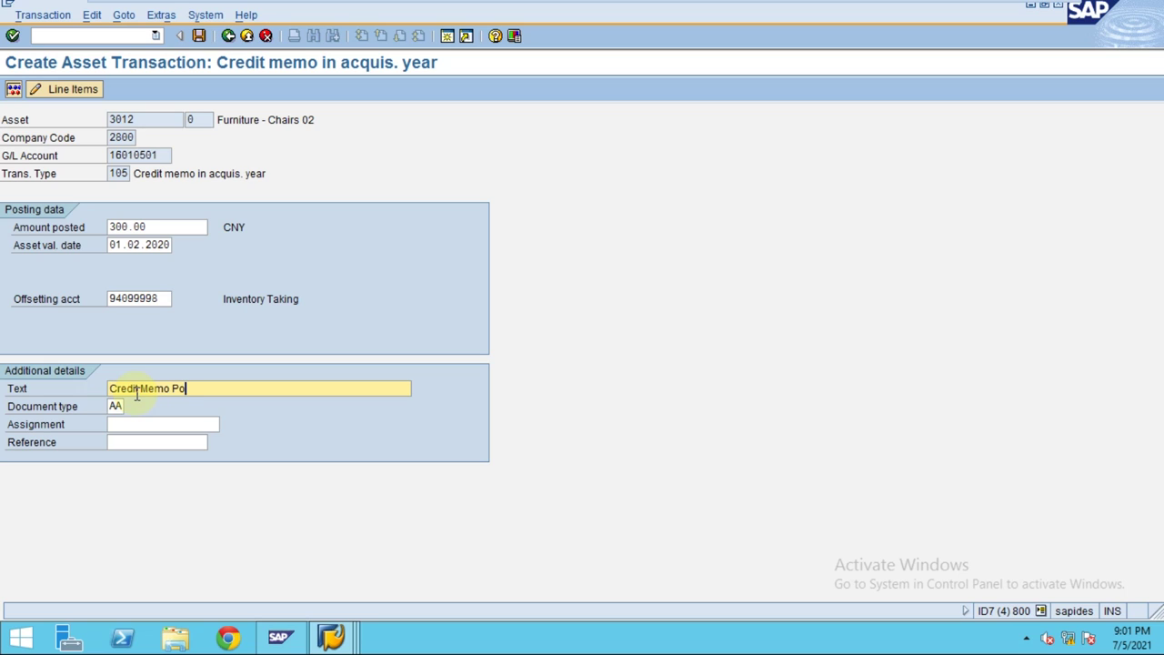
{"action": "key", "text": "Tab"}
{"action": "key", "text": "Tab"}
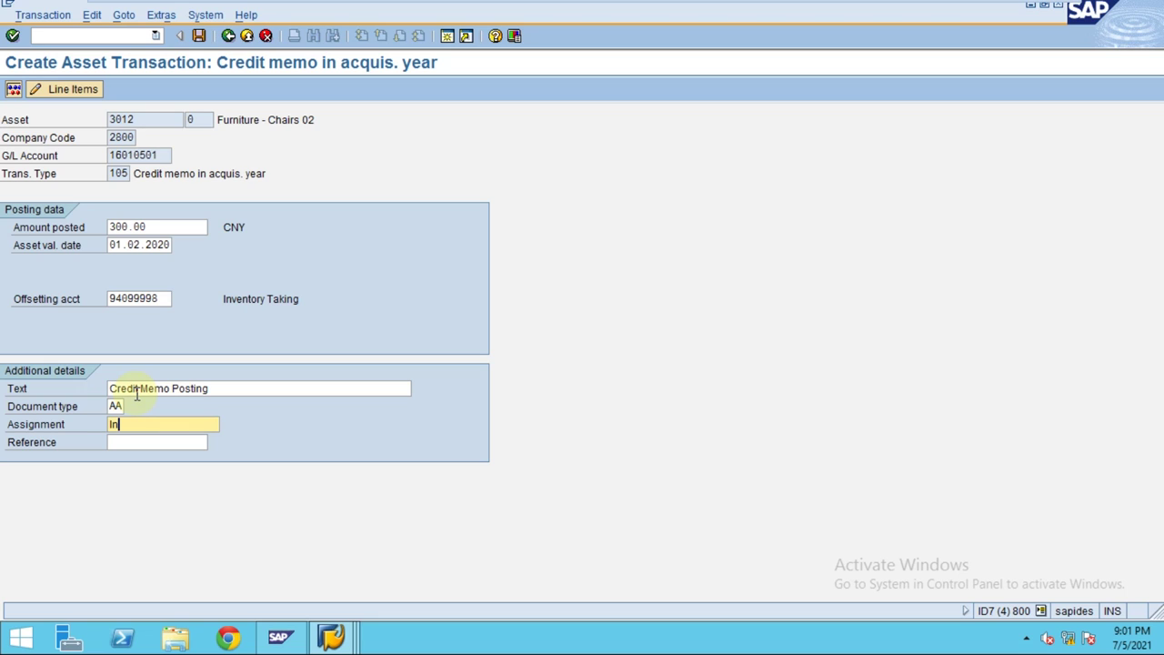
{"action": "type", "text": "Invoice"}
{"action": "key", "text": "Tab"}
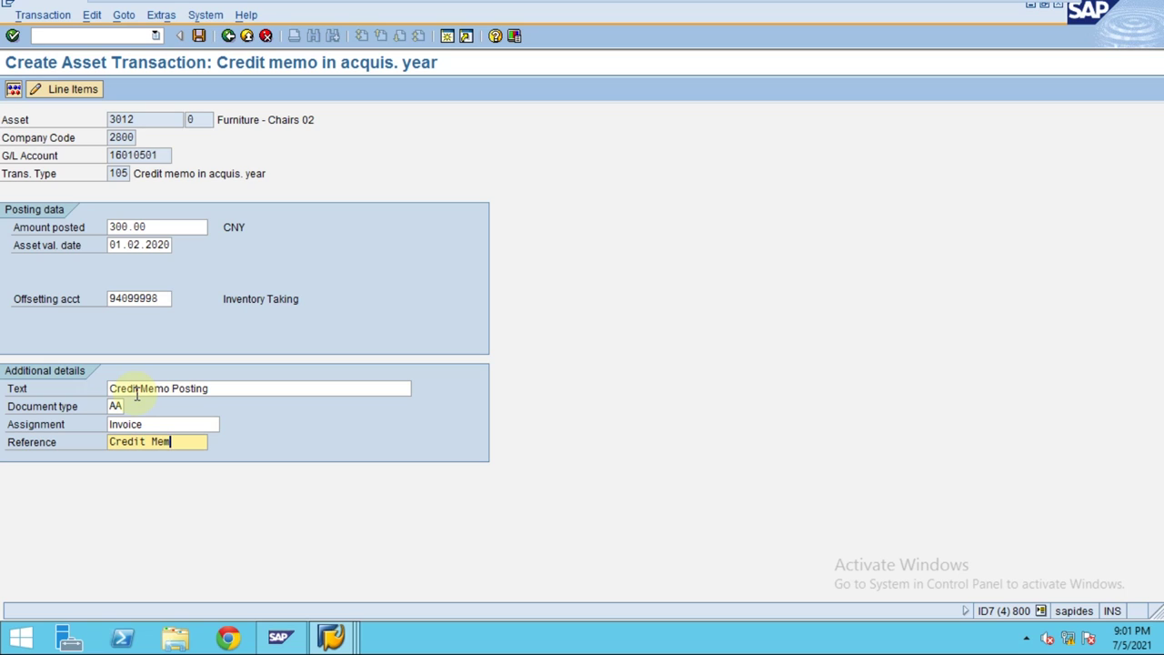
{"action": "key", "text": "Return"}
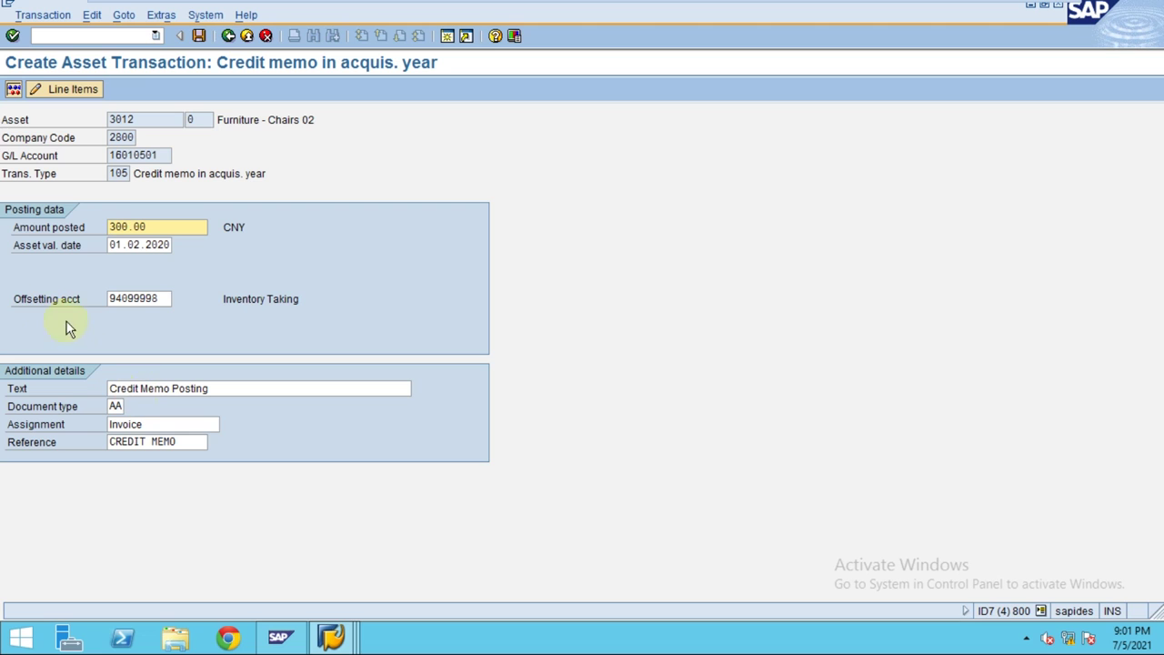
- Add Cost Center, Asset, asset value date and GR posting date columns to the line items
{"action": "left_click", "coordinate": [34, 89]}
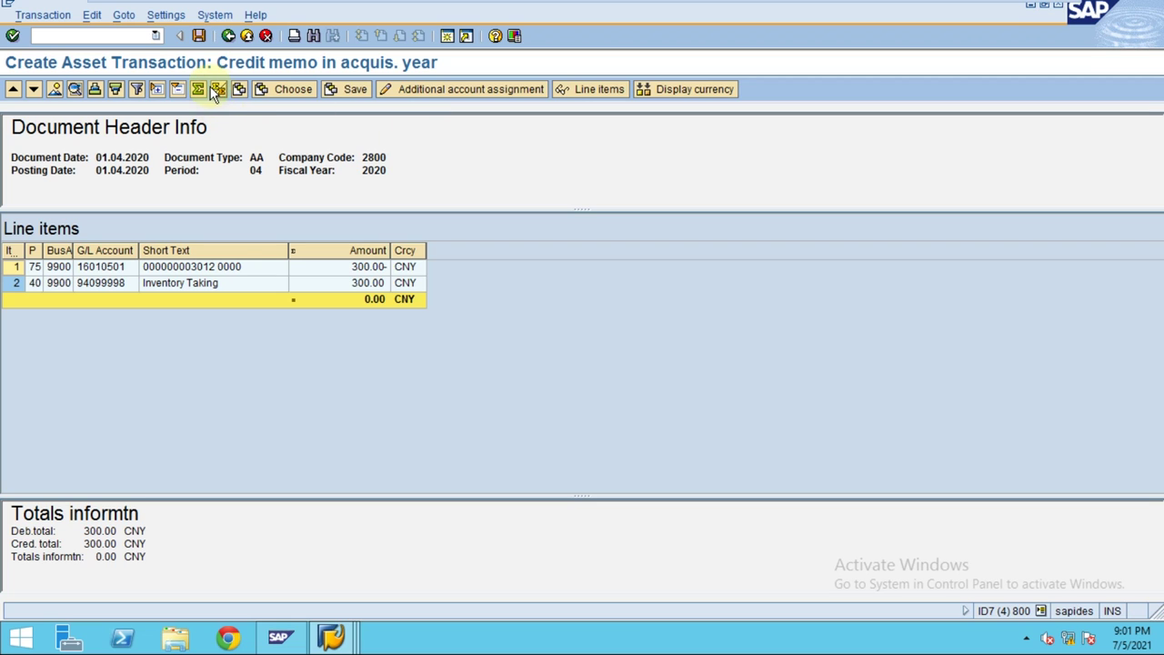
{"action": "left_click", "coordinate": [240, 89]}
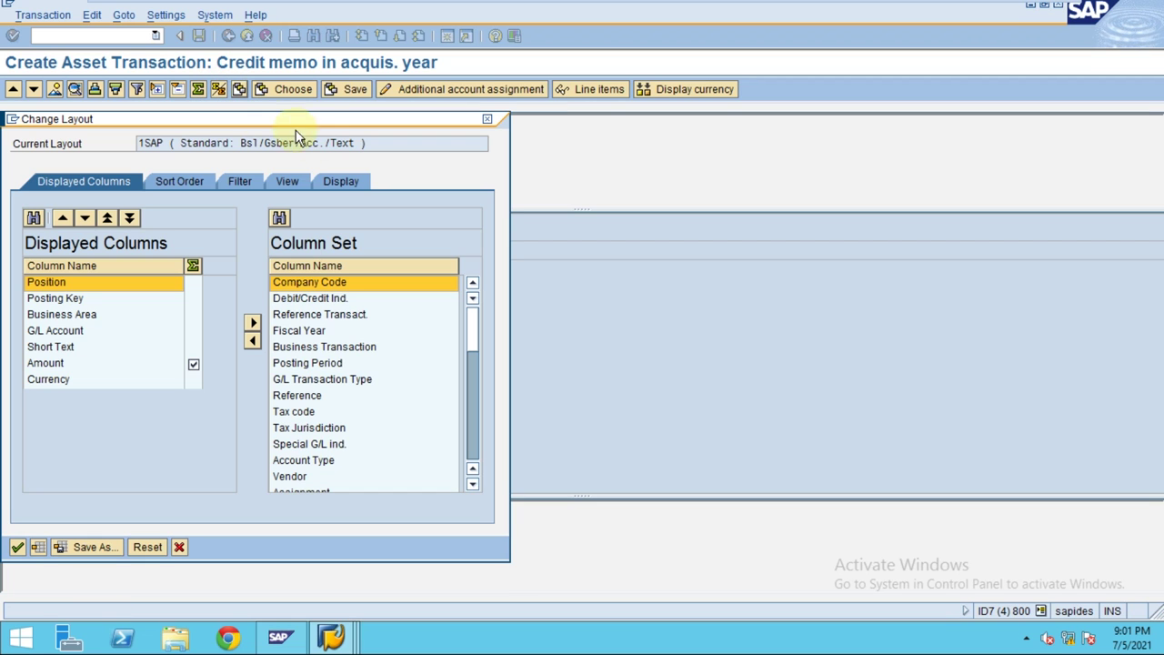
{"action": "left_click", "coordinate": [316, 301]}
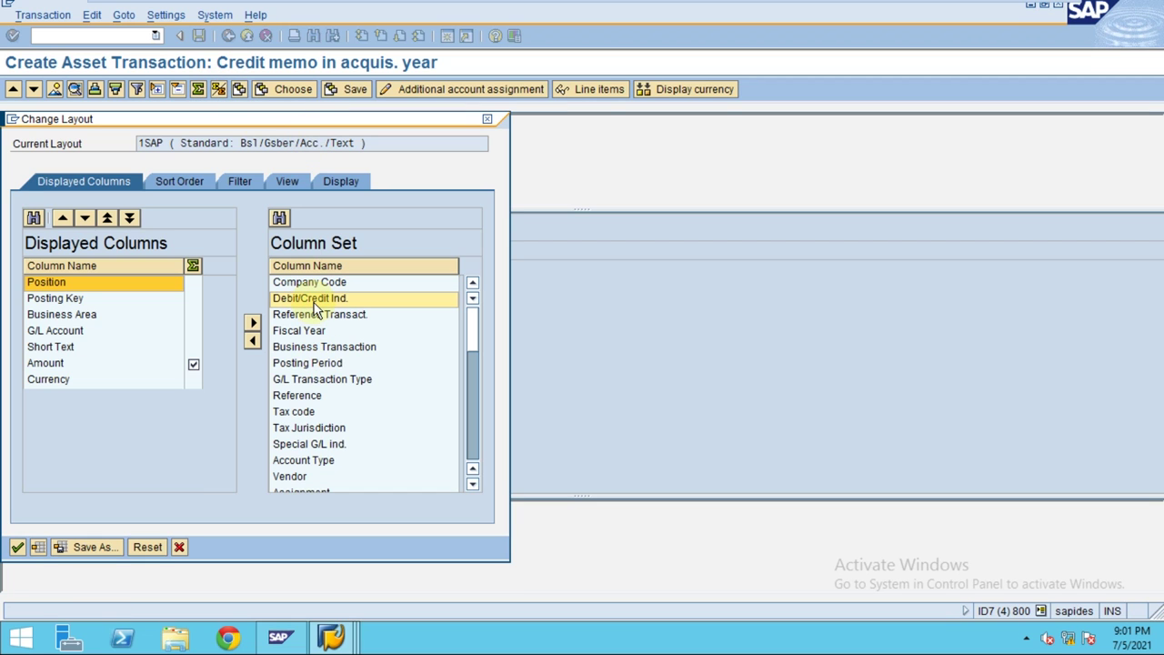
{"action": "scroll", "coordinate": [320, 351], "scroll_direction": "down", "scroll_amount": 4}
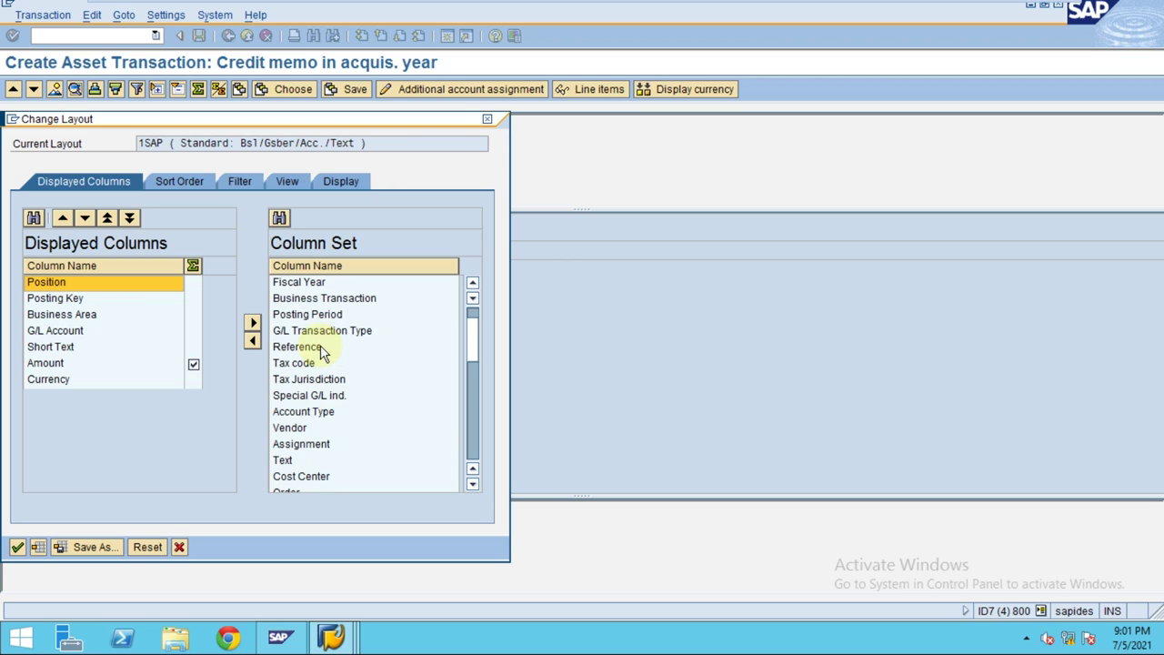
{"action": "double_click", "coordinate": [317, 331]}
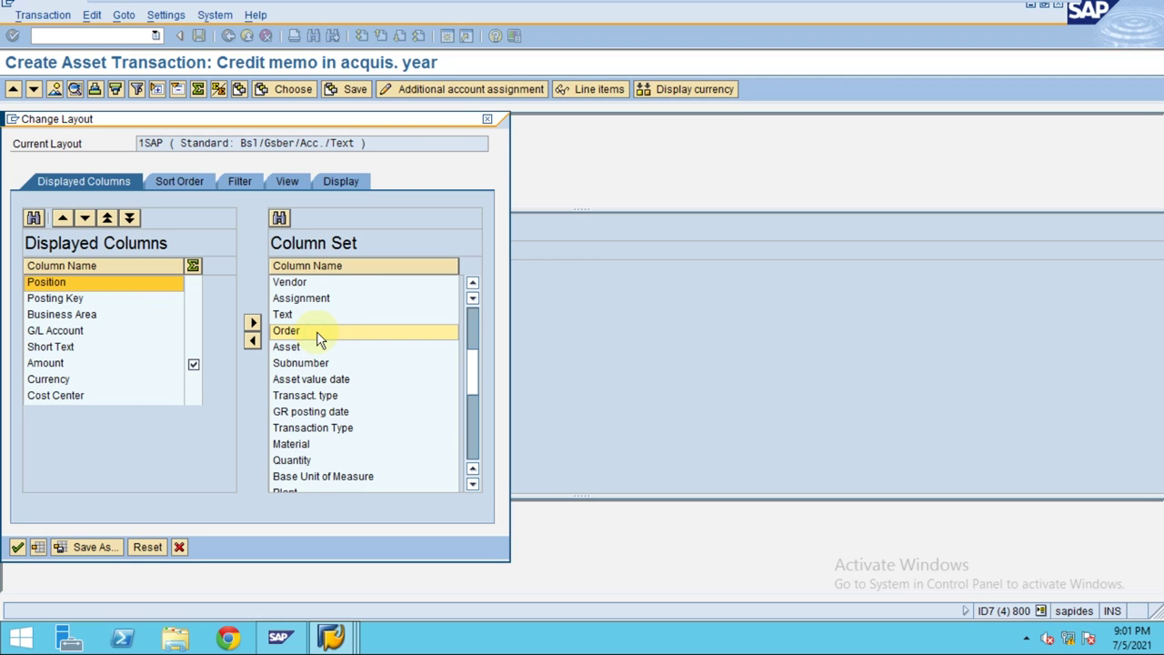
{"action": "double_click", "coordinate": [316, 347]}
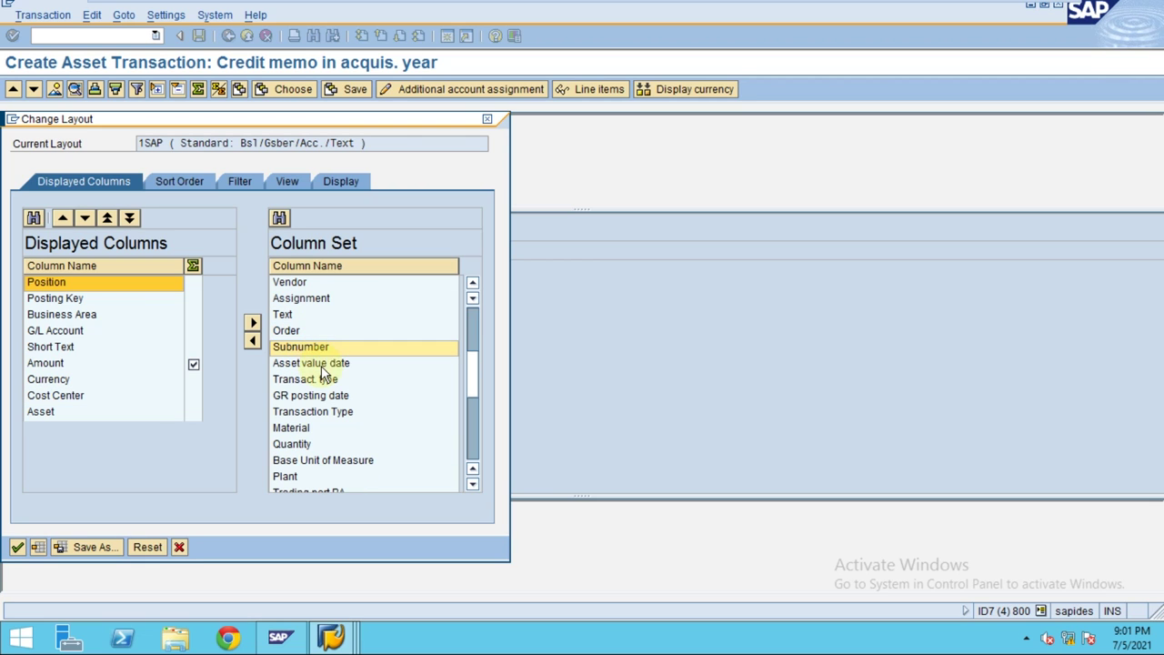
{"action": "double_click", "coordinate": [321, 366]}
{"action": "double_click", "coordinate": [314, 380]}
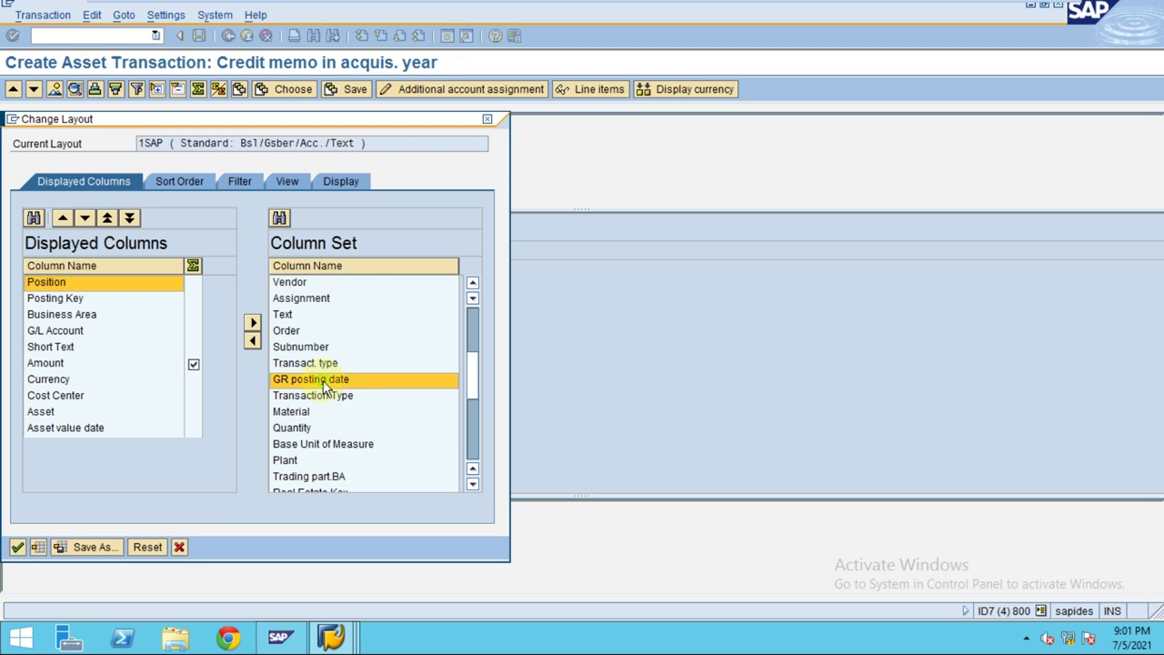
{"action": "left_click", "coordinate": [18, 547]}
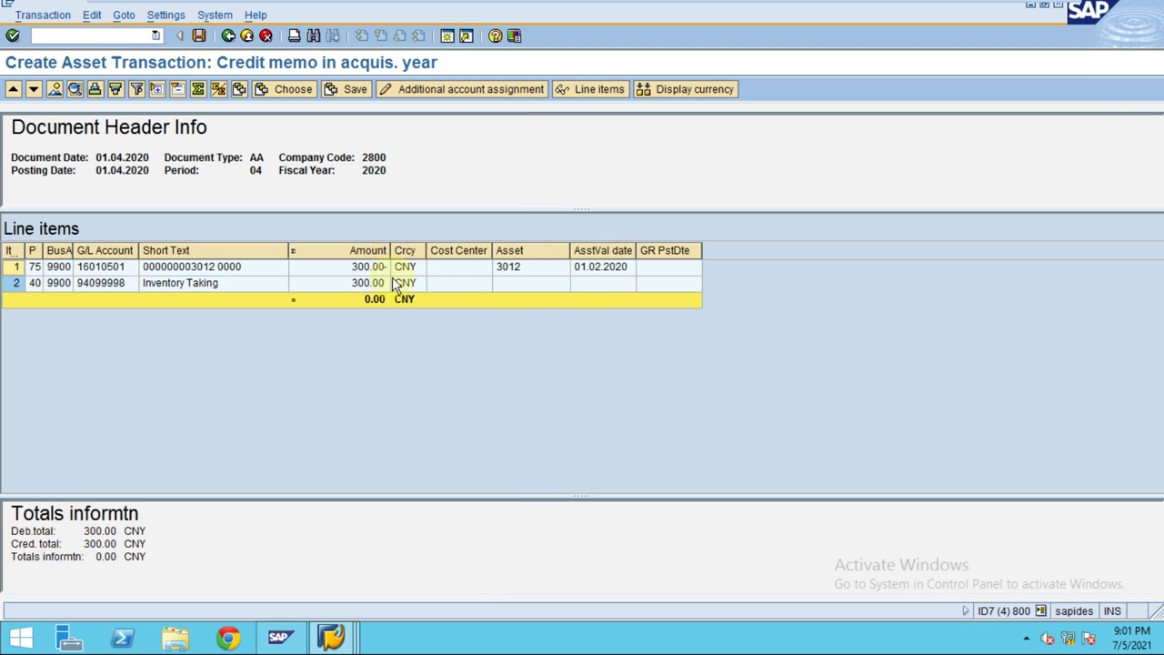
{"action": "left_click", "coordinate": [450, 252]}
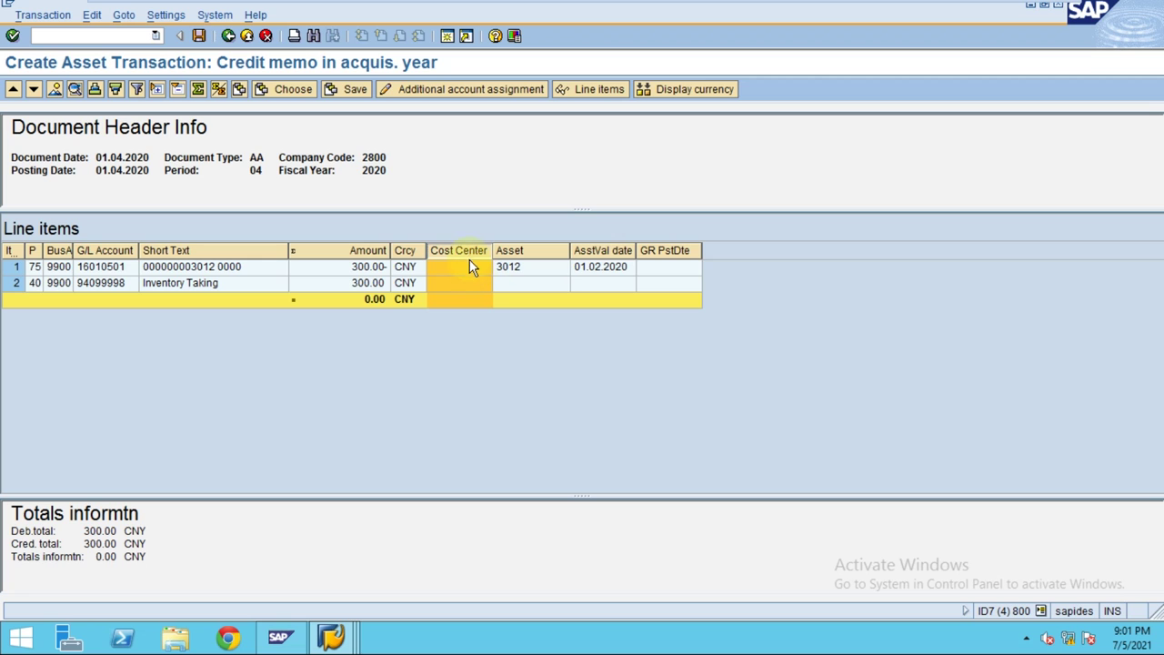
- Turn on optimum column width for the line items table
{"action": "left_click", "coordinate": [238, 89]}
{"action": "left_click", "coordinate": [330, 180]}
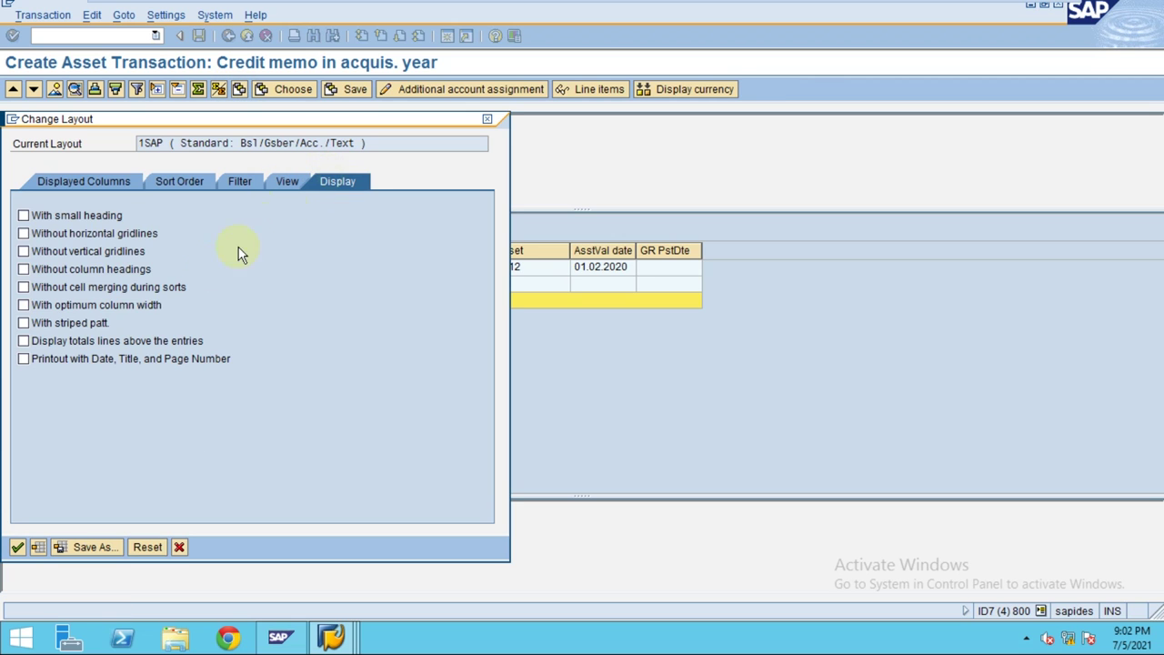
{"action": "left_click", "coordinate": [114, 306]}
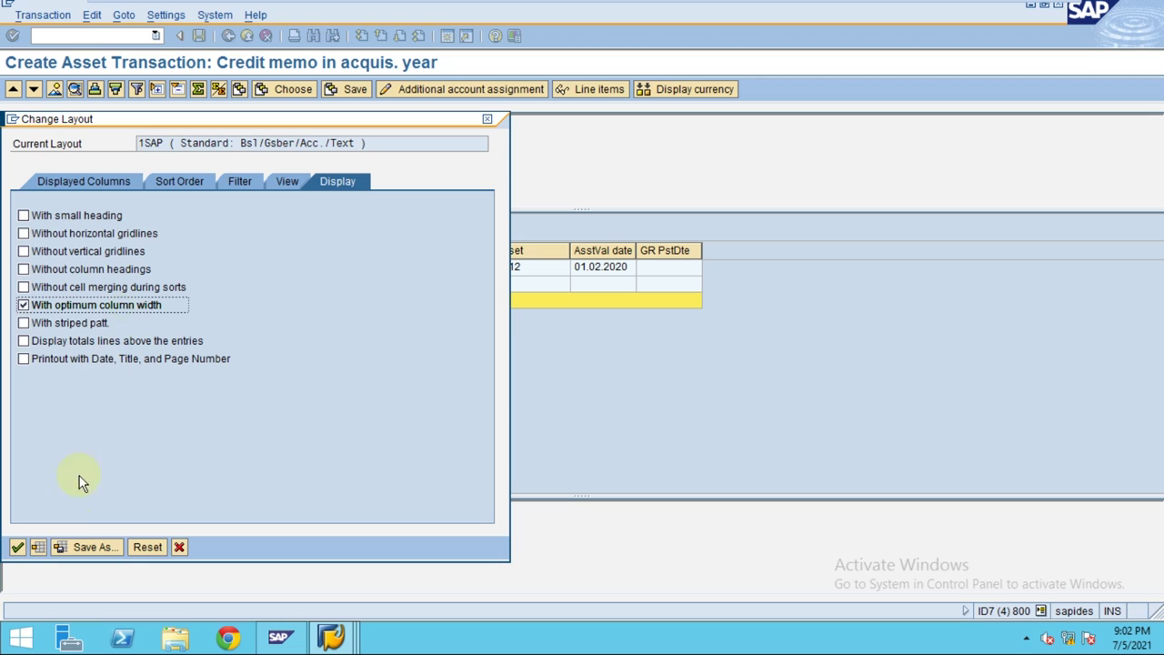
{"action": "left_click", "coordinate": [18, 547]}
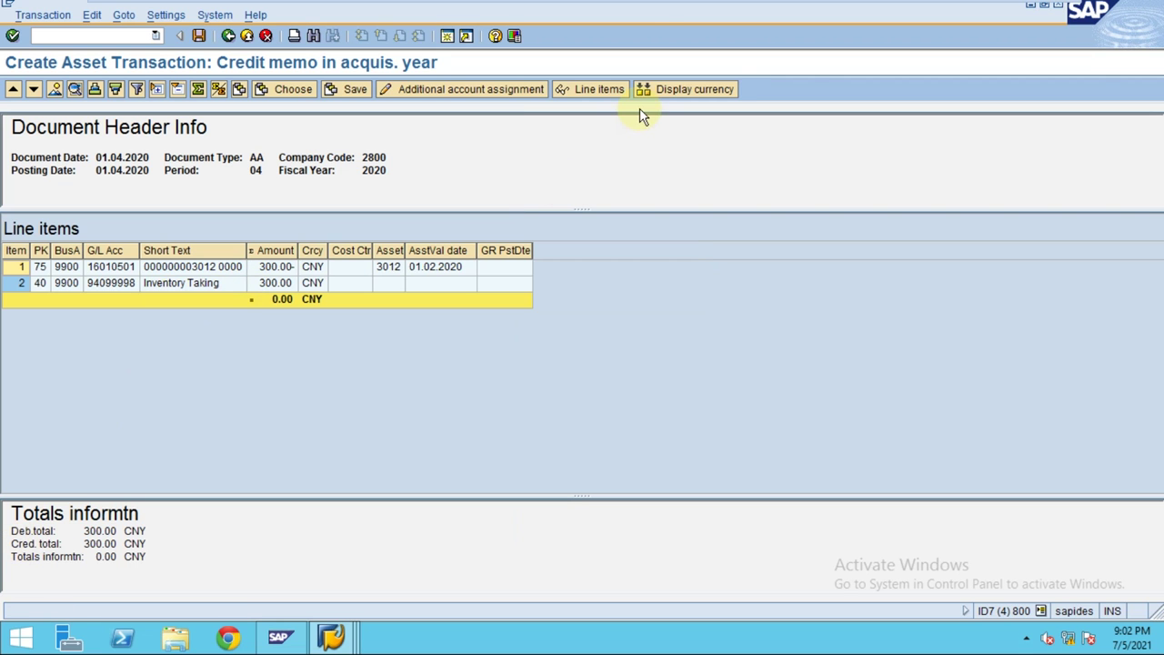
- Enlarge the totals panel to show 300.00 CNY debit and credit netting to 0.00
{"action": "mouse_move", "coordinate": [637, 7]}
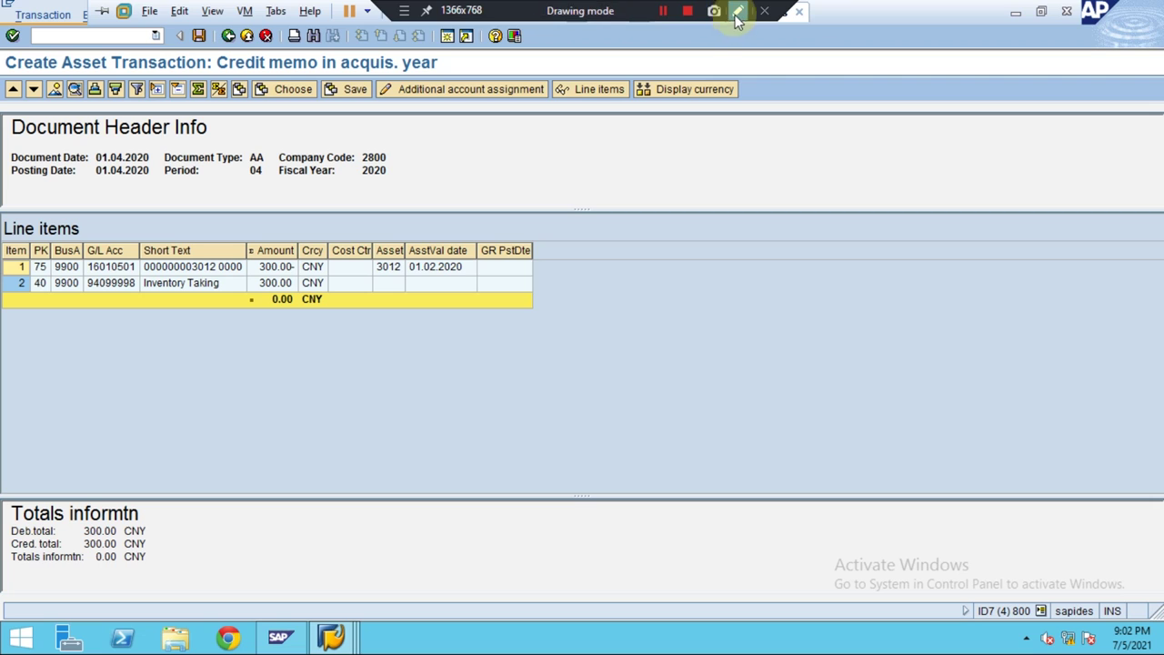
{"action": "left_click", "coordinate": [737, 20]}
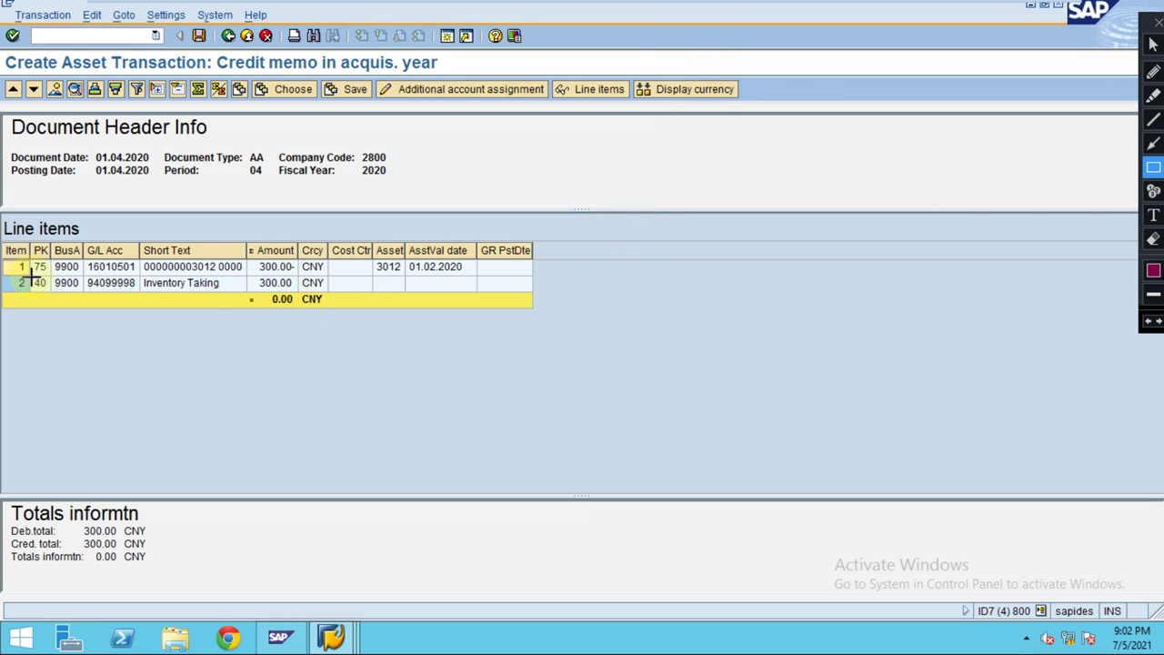
{"action": "left_click_drag", "start_coordinate": [8, 274], "coordinate": [330, 296]}
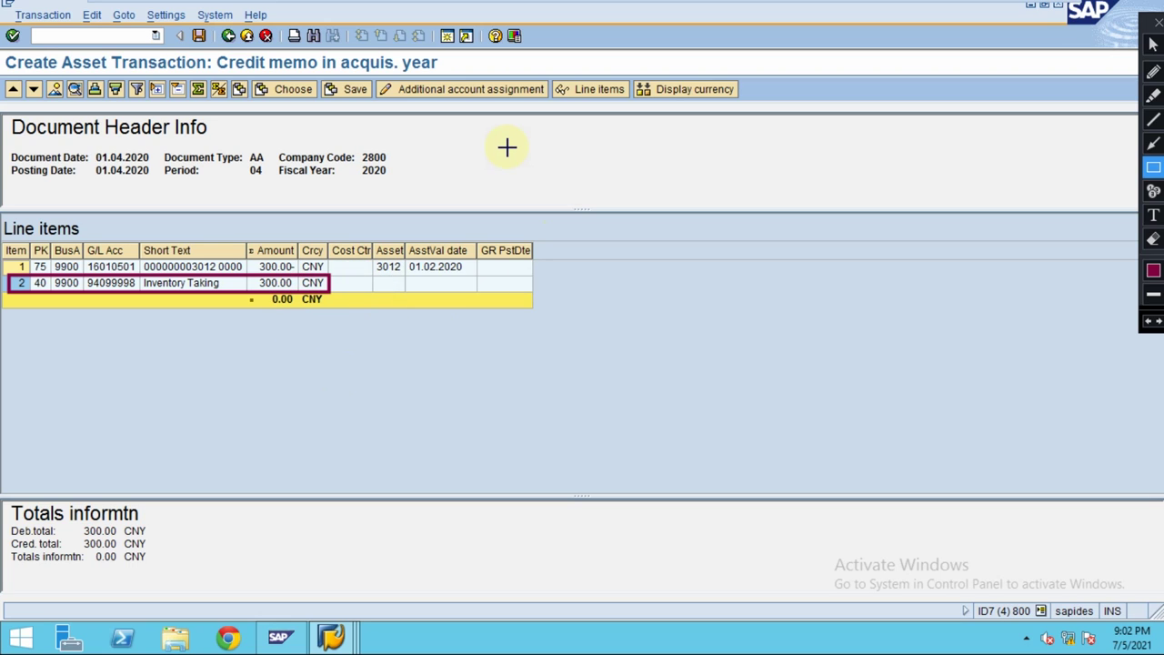
{"action": "key", "text": "Escape"}
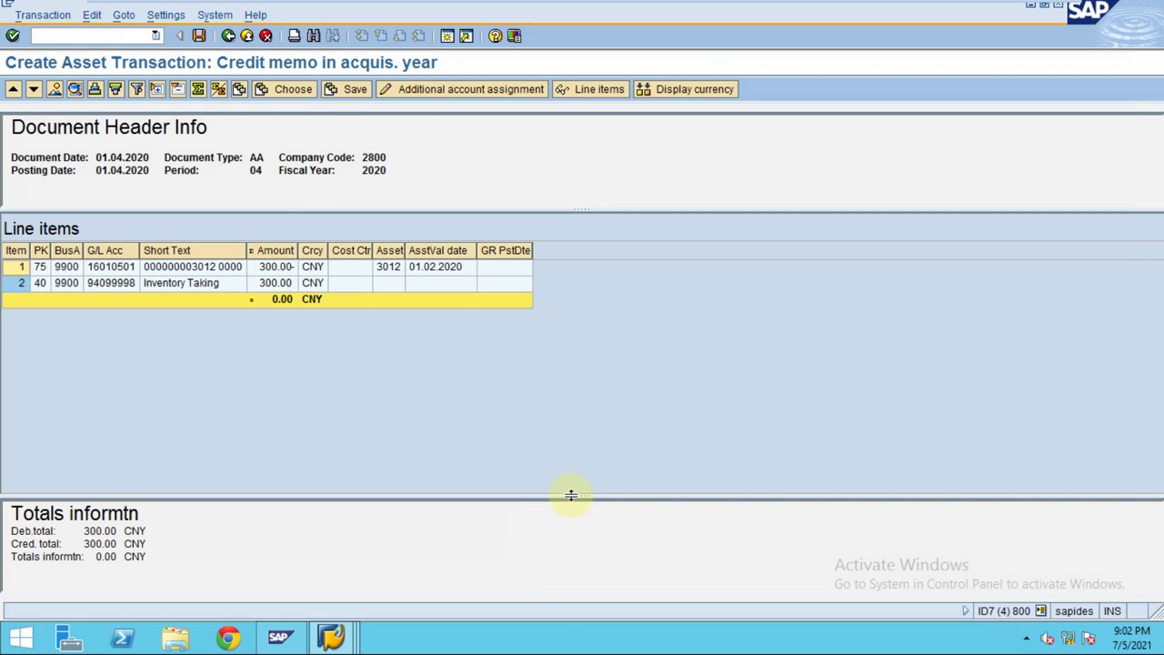
{"action": "left_click_drag", "start_coordinate": [571, 495], "coordinate": [561, 367]}
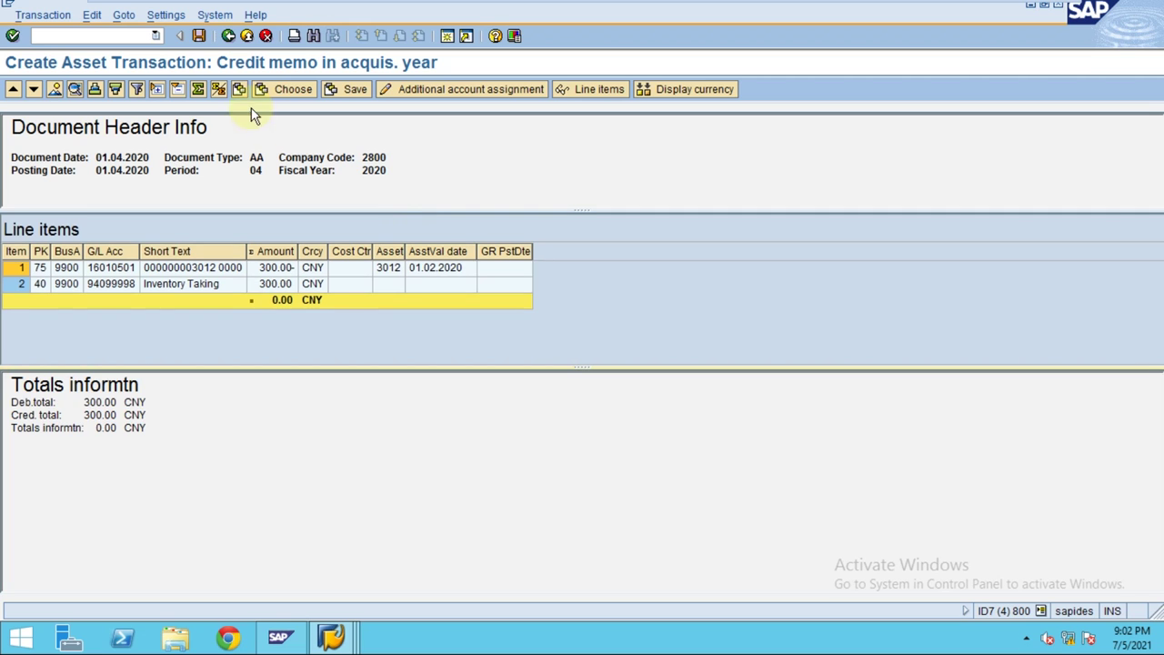
- Post the credit memo, creating document 100000000 in company code 2800
{"action": "left_click", "coordinate": [199, 35]}
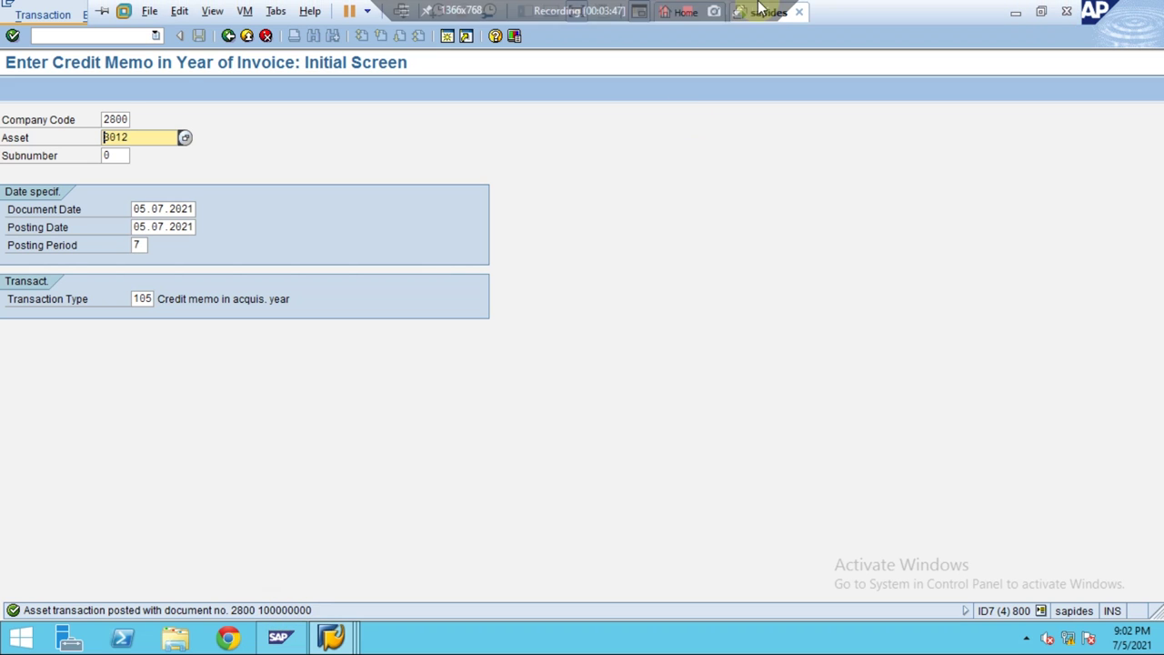
{"action": "left_click", "coordinate": [744, 11]}
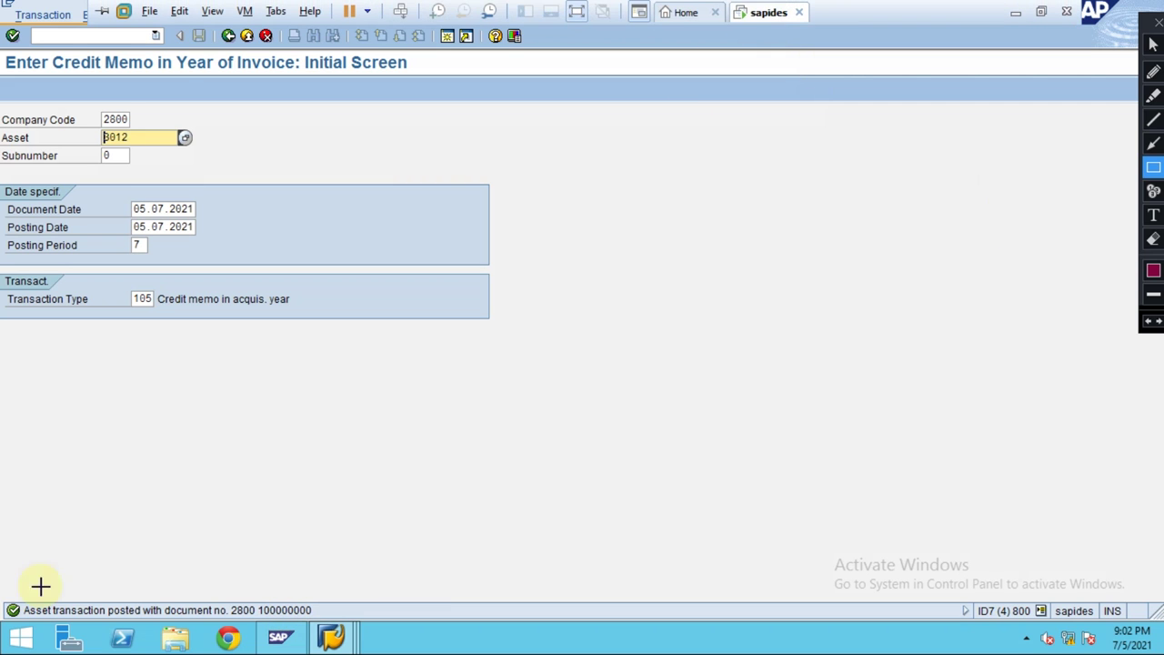
{"action": "left_click_drag", "start_coordinate": [5, 597], "coordinate": [320, 624]}
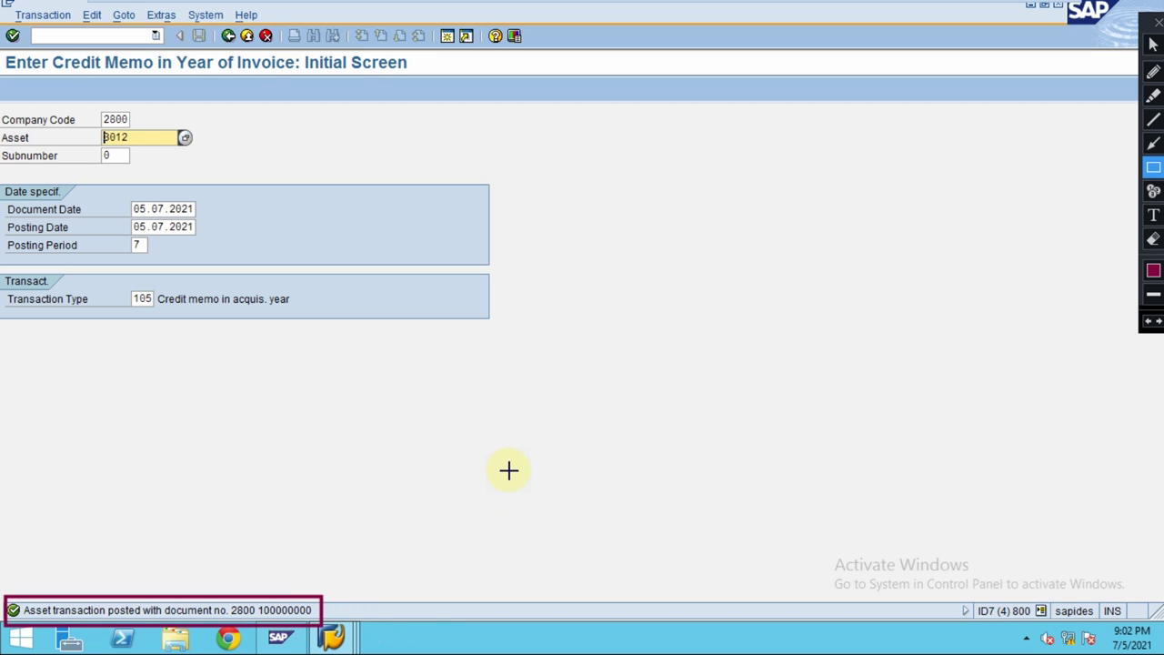
{"action": "key", "text": "Escape"}
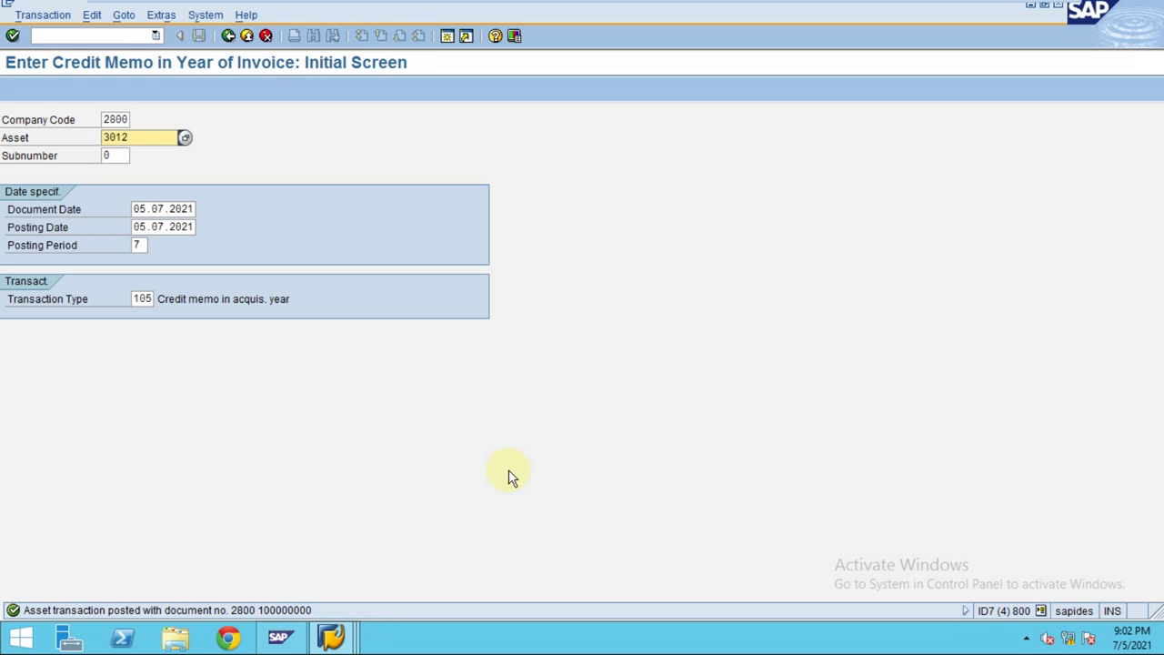
- List asset 3012's accounting documents for the fiscal year and open the 300.00- credit memo's document
{"action": "left_click", "coordinate": [36, 15]}
{"action": "left_click", "coordinate": [52, 72]}
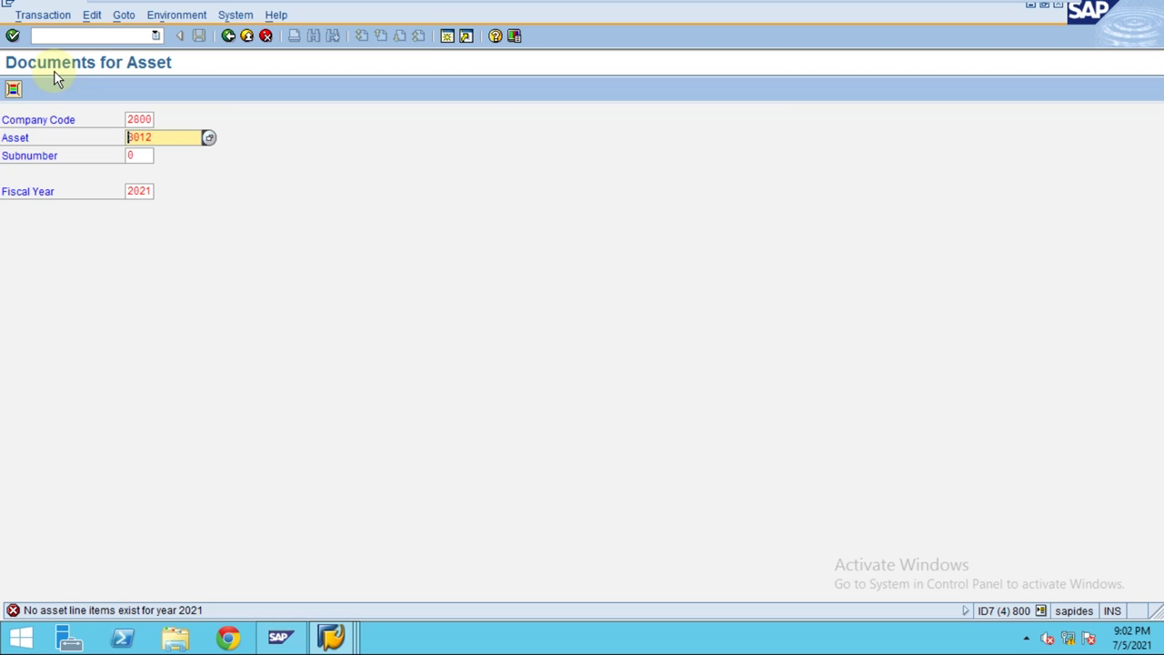
{"action": "left_click_drag", "start_coordinate": [141, 191], "coordinate": [158, 201]}
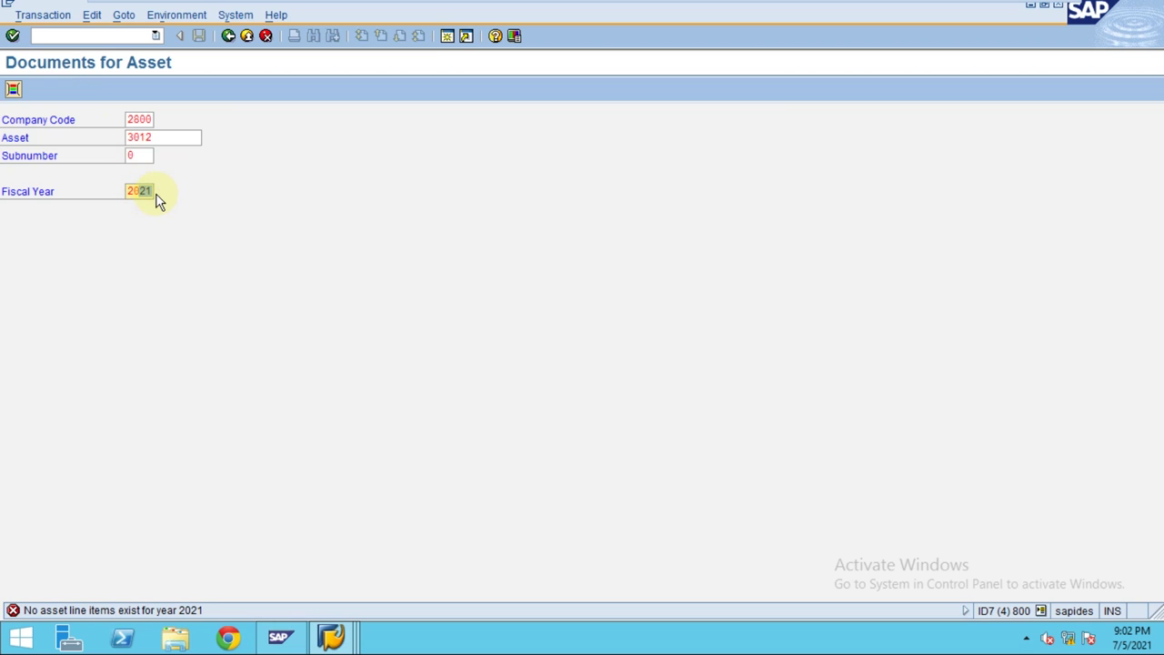
{"action": "key", "text": "Return"}
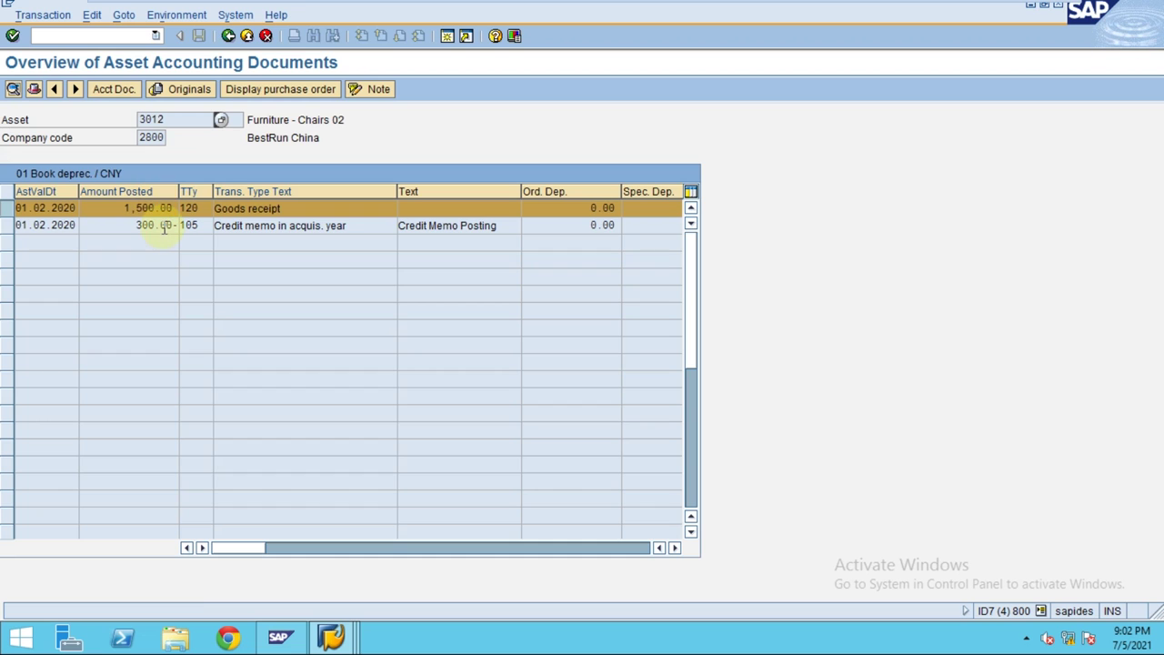
{"action": "left_click", "coordinate": [84, 225]}
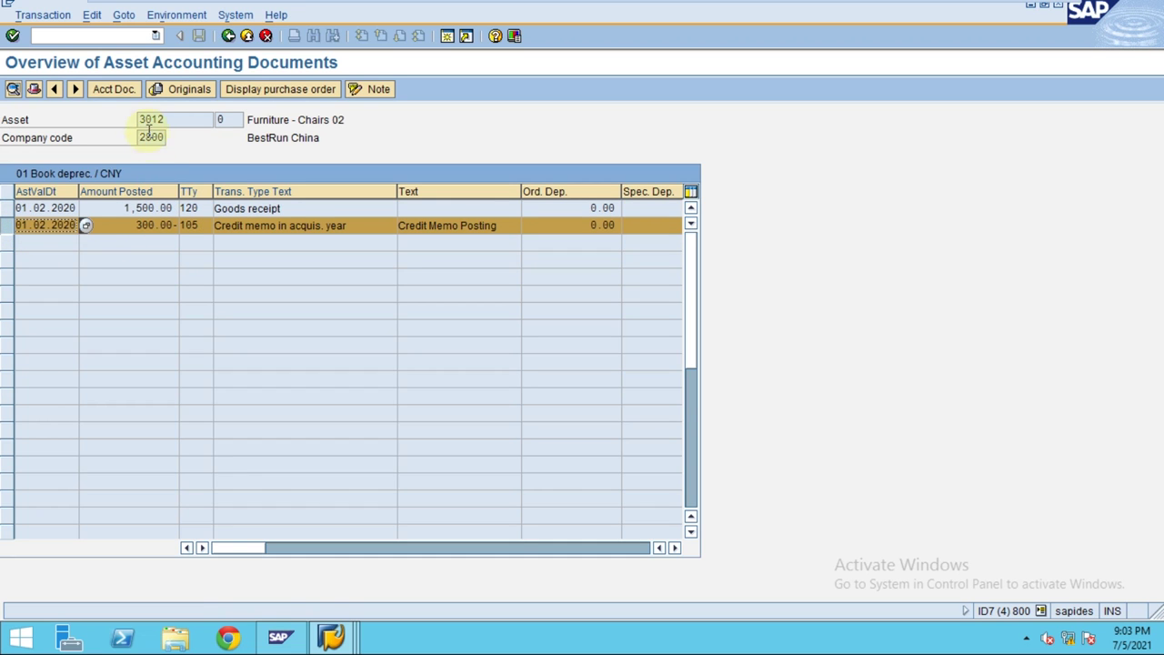
{"action": "left_click", "coordinate": [119, 88]}
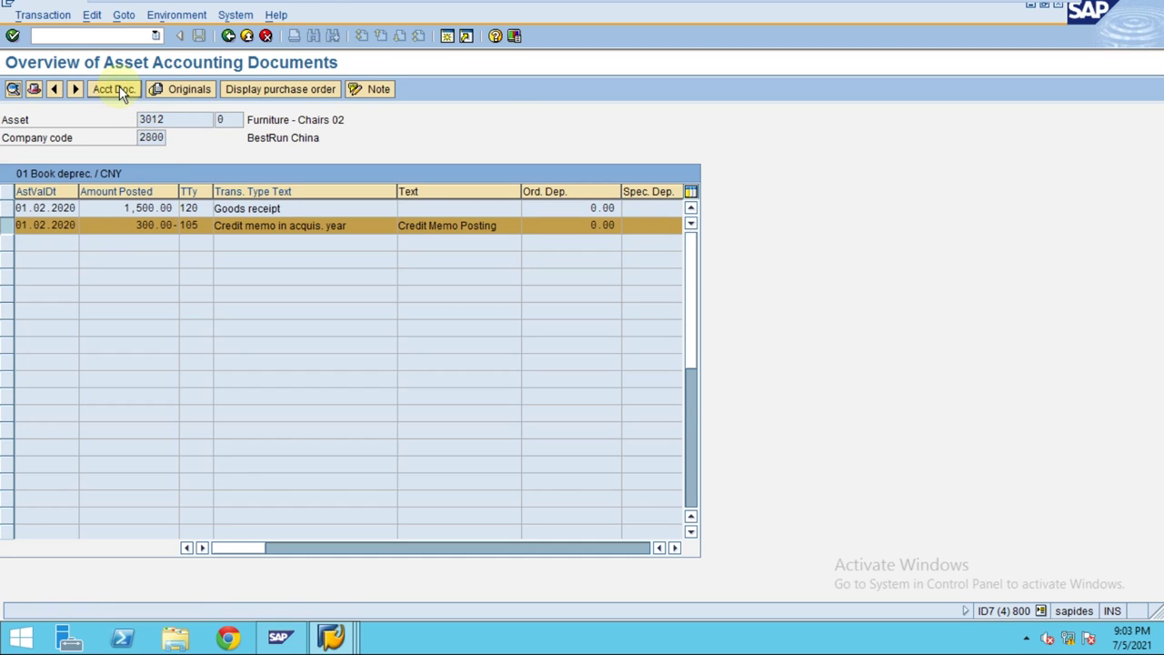
- Check document 100000000's lines: 300.00- CNY on asset account 160105, 300.00 to Inventory Taking
{"action": "left_click", "coordinate": [186, 285]}
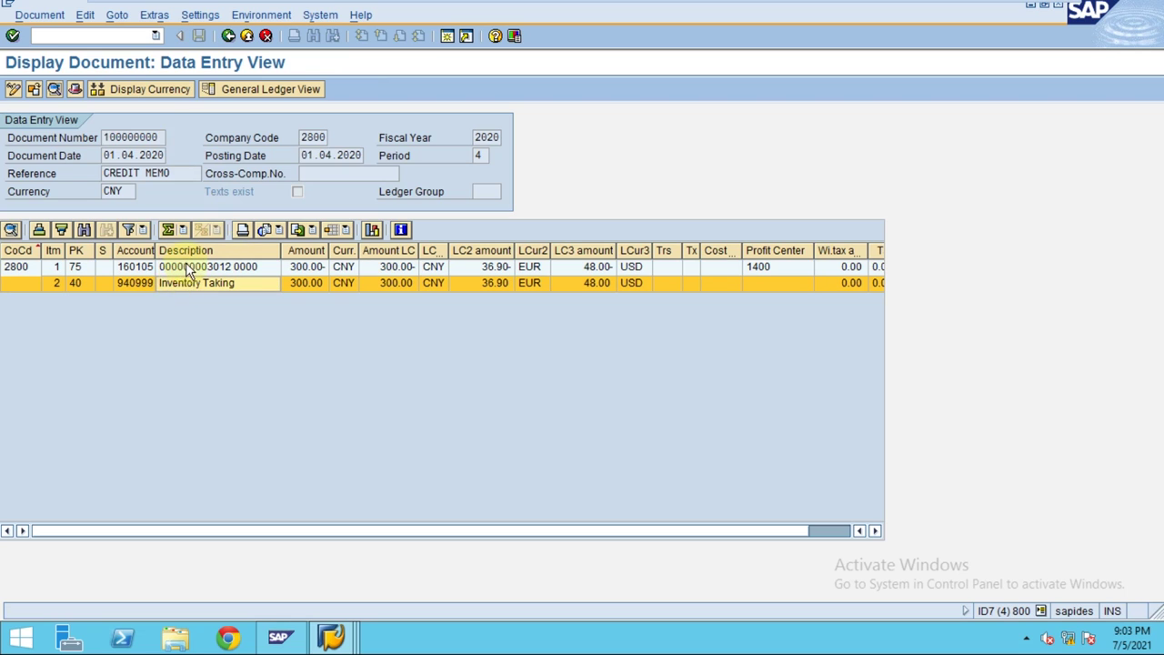
{"action": "left_click", "coordinate": [186, 266]}
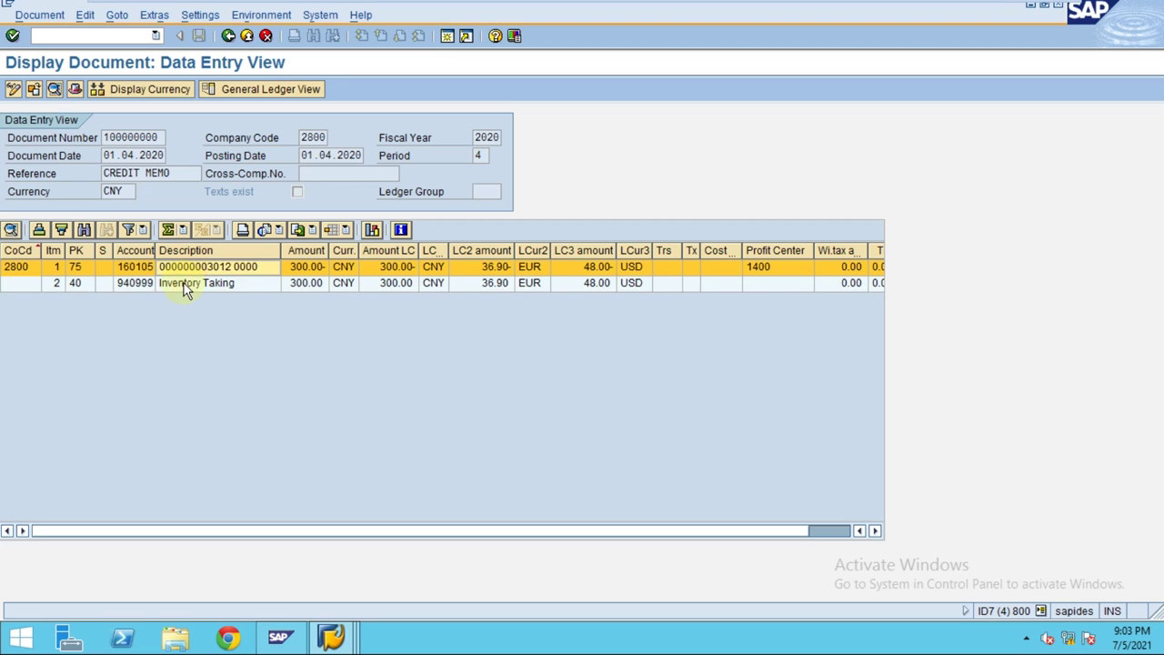
{"action": "left_click", "coordinate": [186, 280]}
{"action": "left_click", "coordinate": [187, 270]}
{"action": "left_click", "coordinate": [183, 284]}
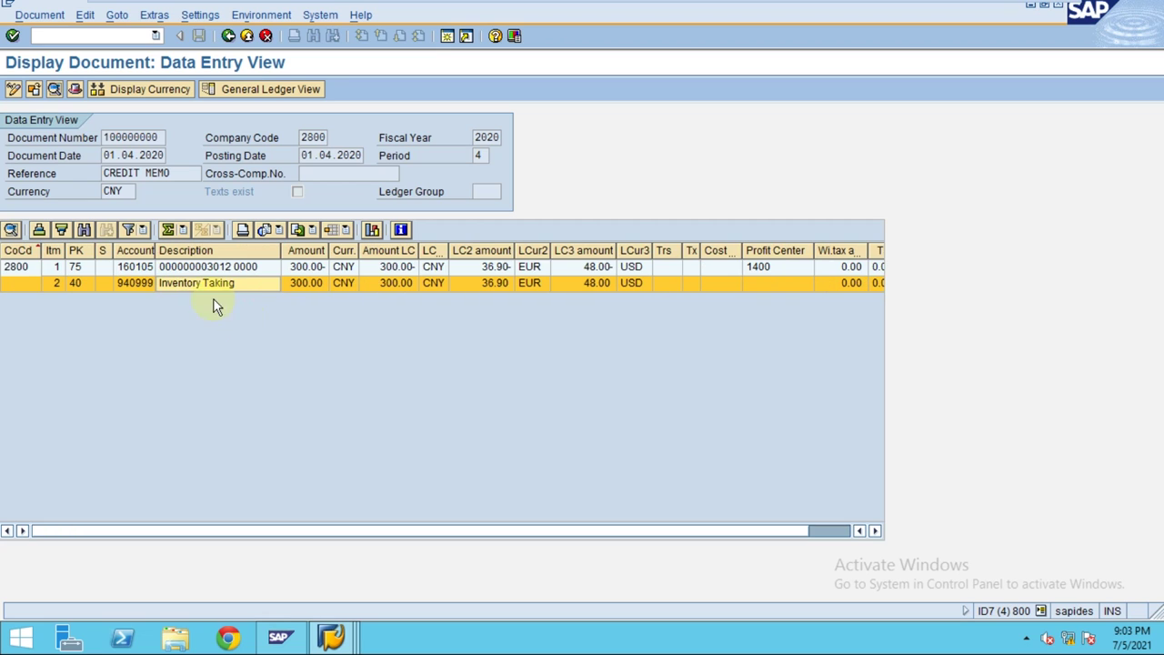
{"action": "left_click", "coordinate": [158, 267]}
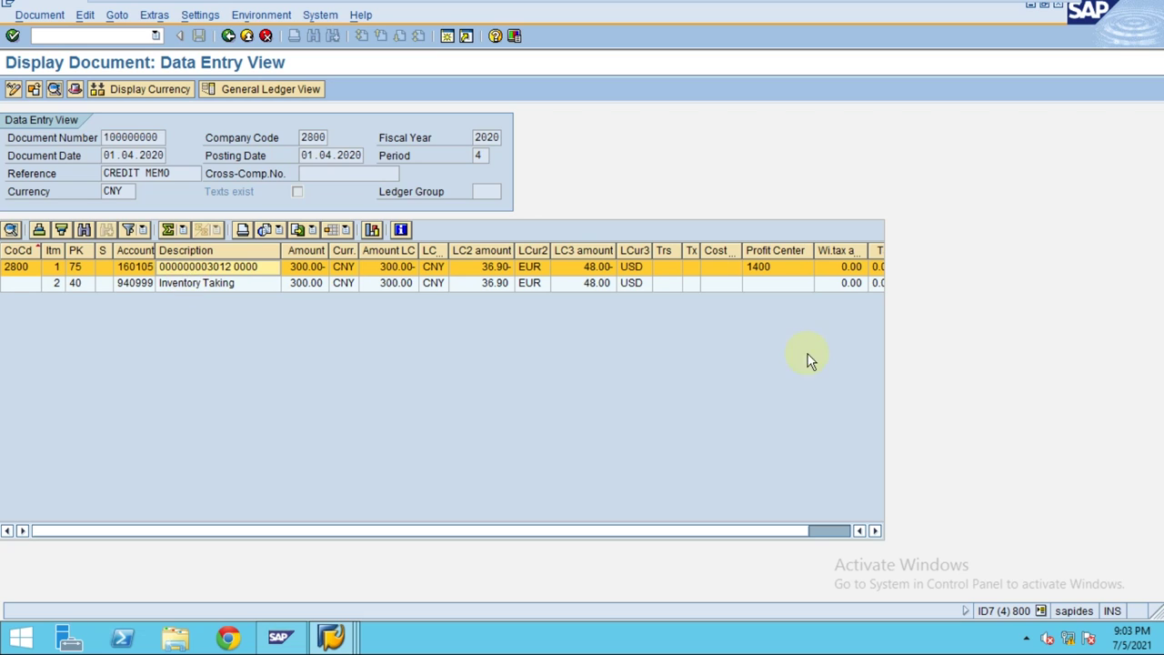
{"action": "left_click_drag", "start_coordinate": [830, 529], "coordinate": [829, 529]}
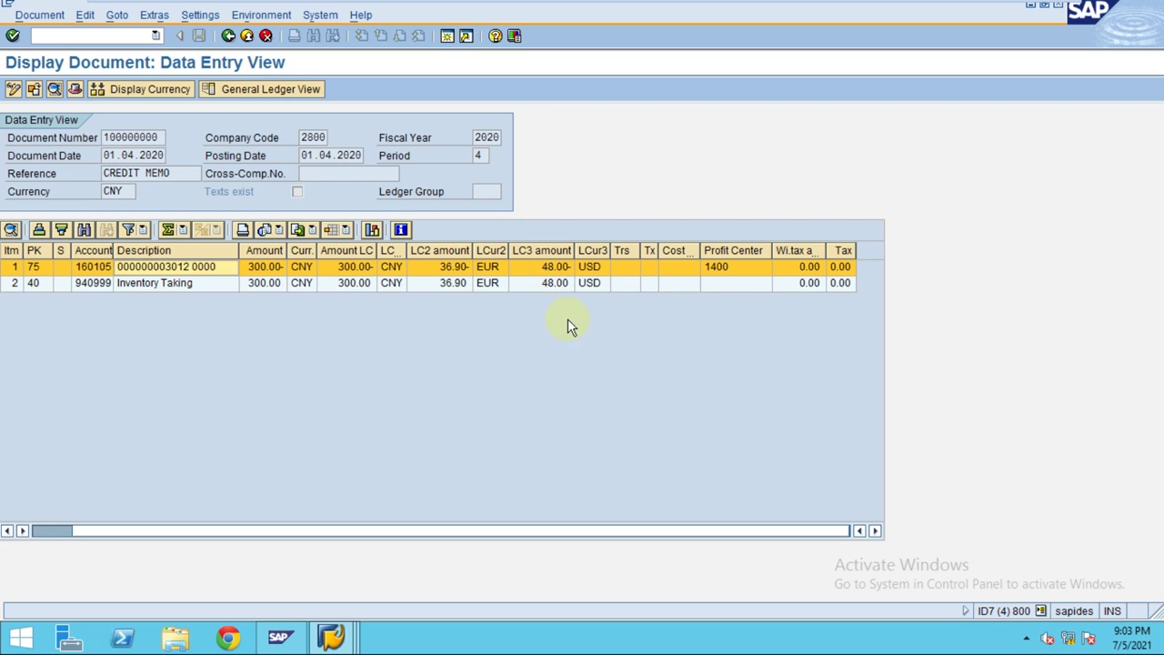
{"action": "left_click", "coordinate": [218, 289]}
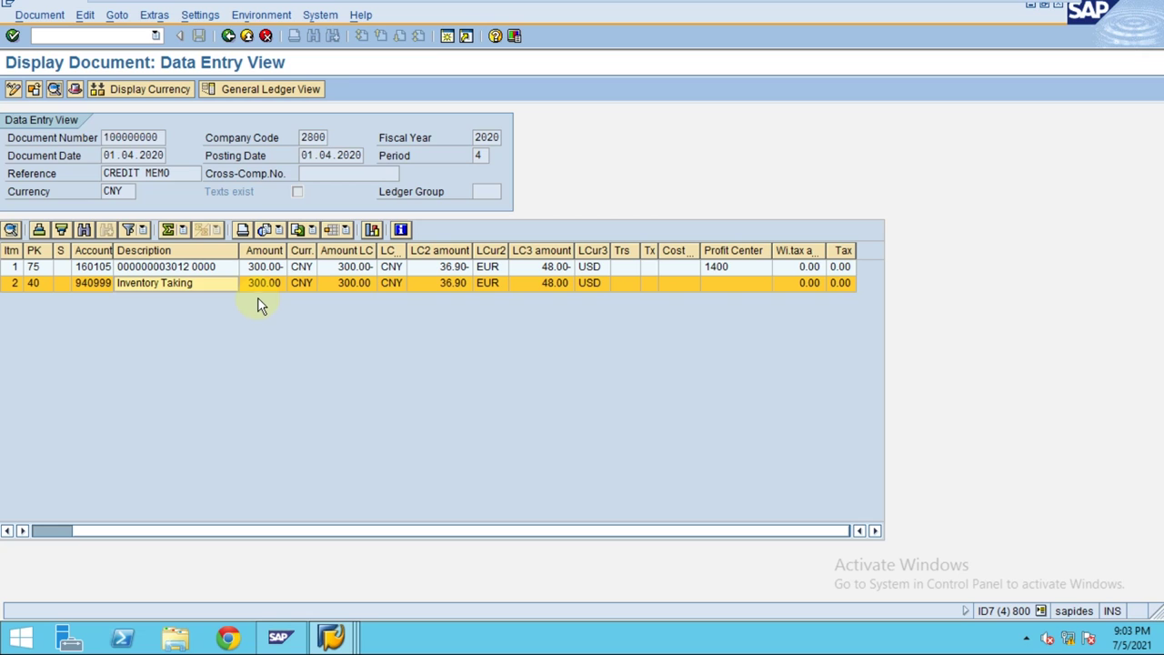
{"action": "left_click", "coordinate": [57, 531]}
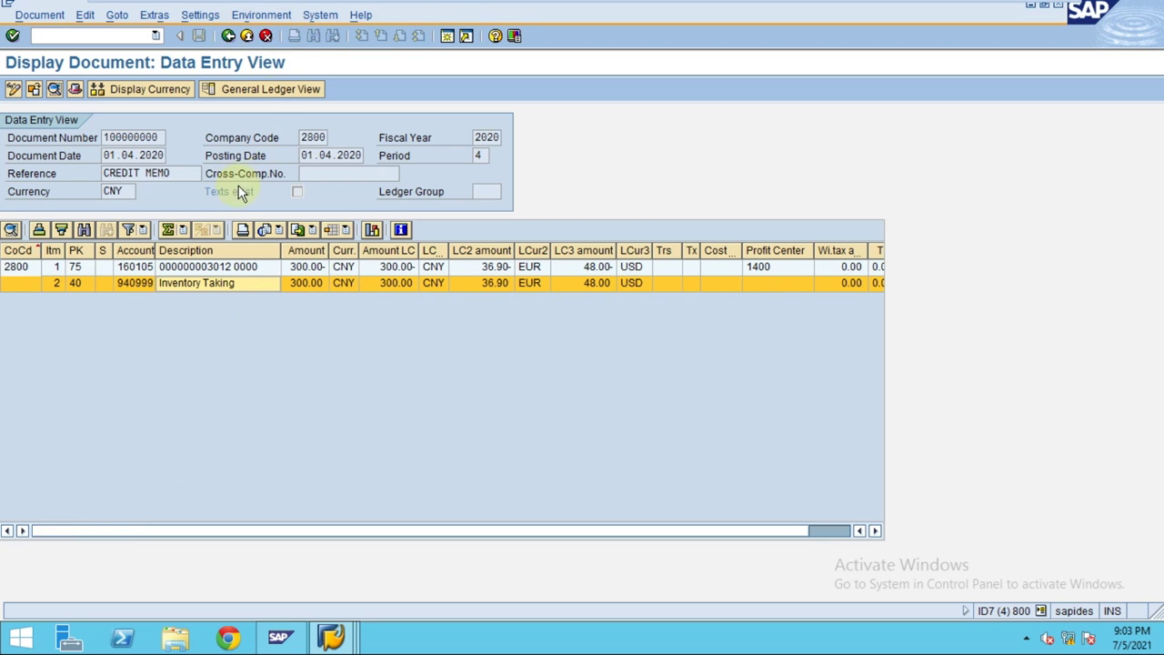
- Bring Asset Explorer forward, go back to fiscal year 2020, and select the credit memo transaction
{"action": "left_click", "coordinate": [332, 637]}
{"action": "left_click", "coordinate": [640, 568]}
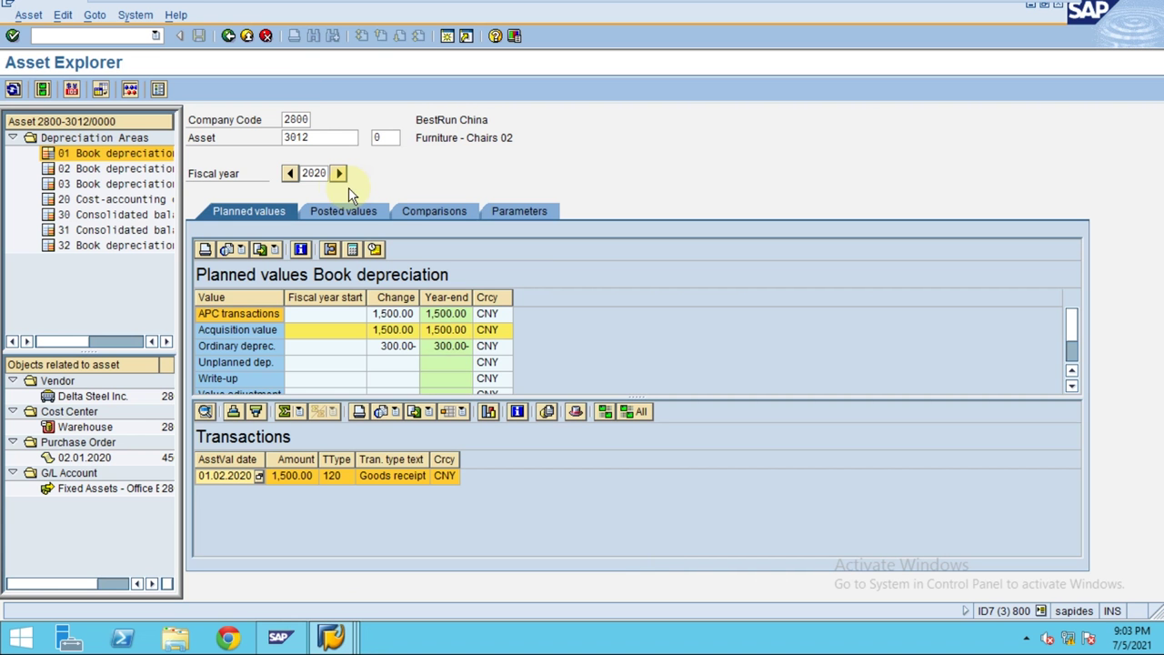
{"action": "left_click", "coordinate": [14, 90]}
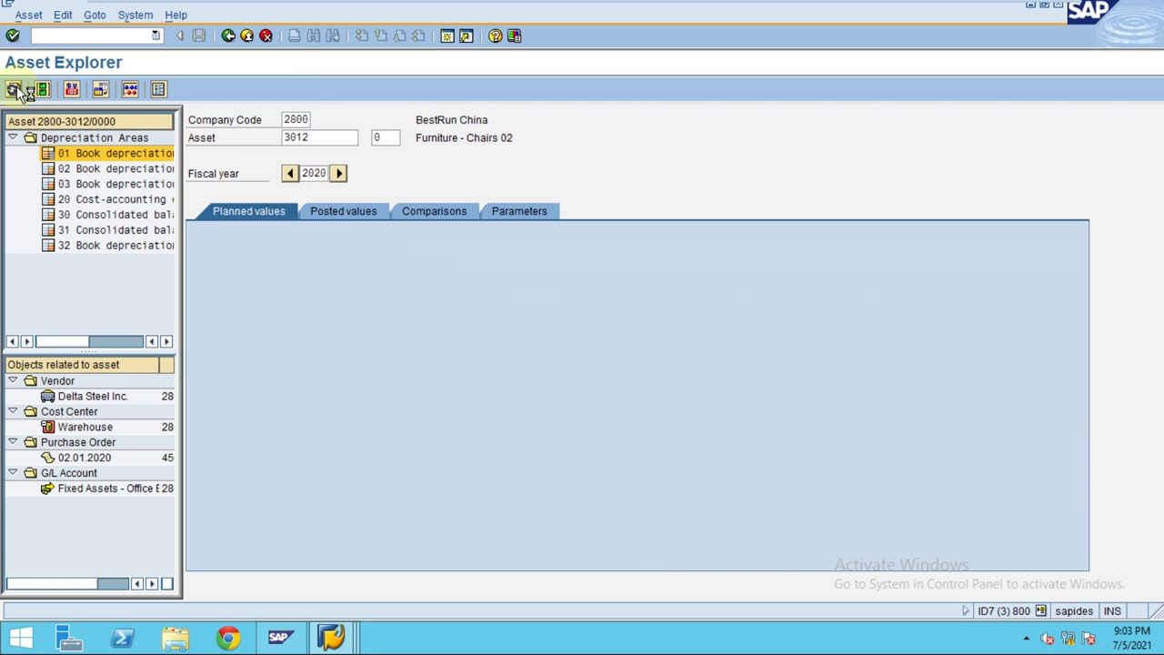
{"action": "left_click", "coordinate": [289, 173]}
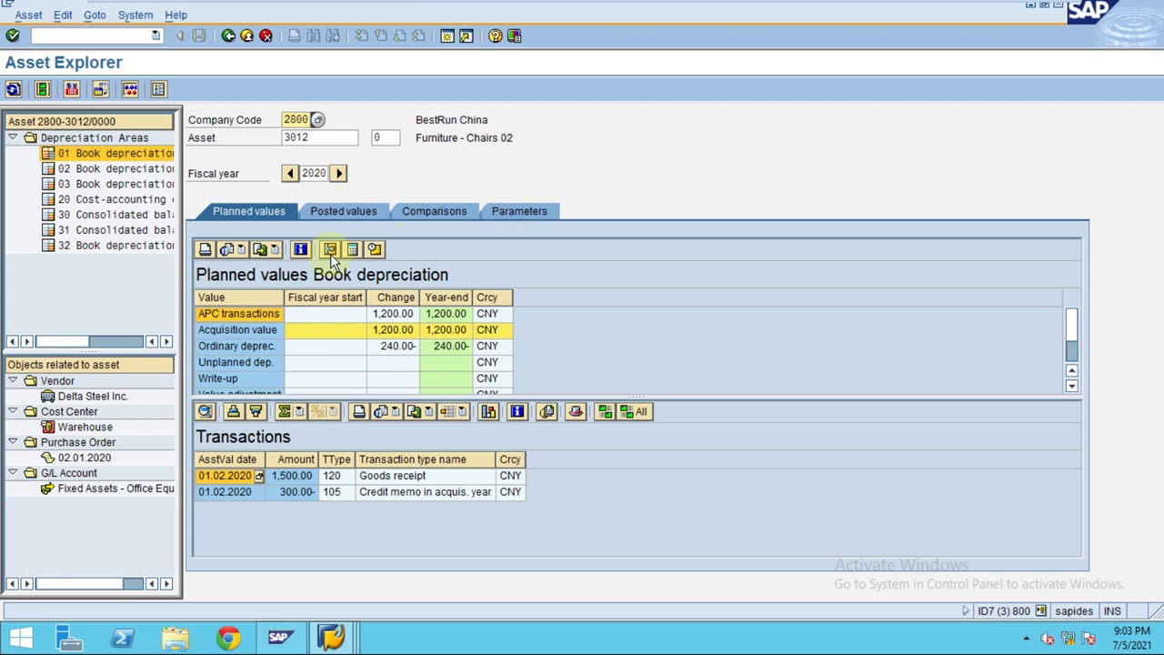
{"action": "left_click", "coordinate": [342, 494]}
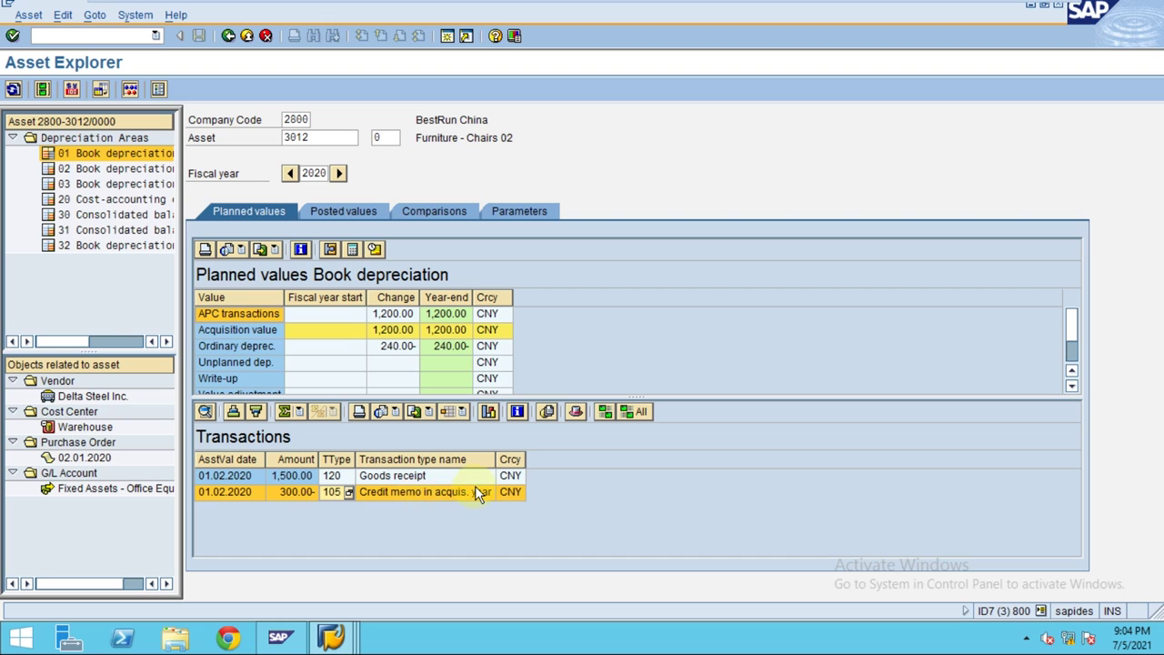
{"action": "left_click", "coordinate": [509, 491]}
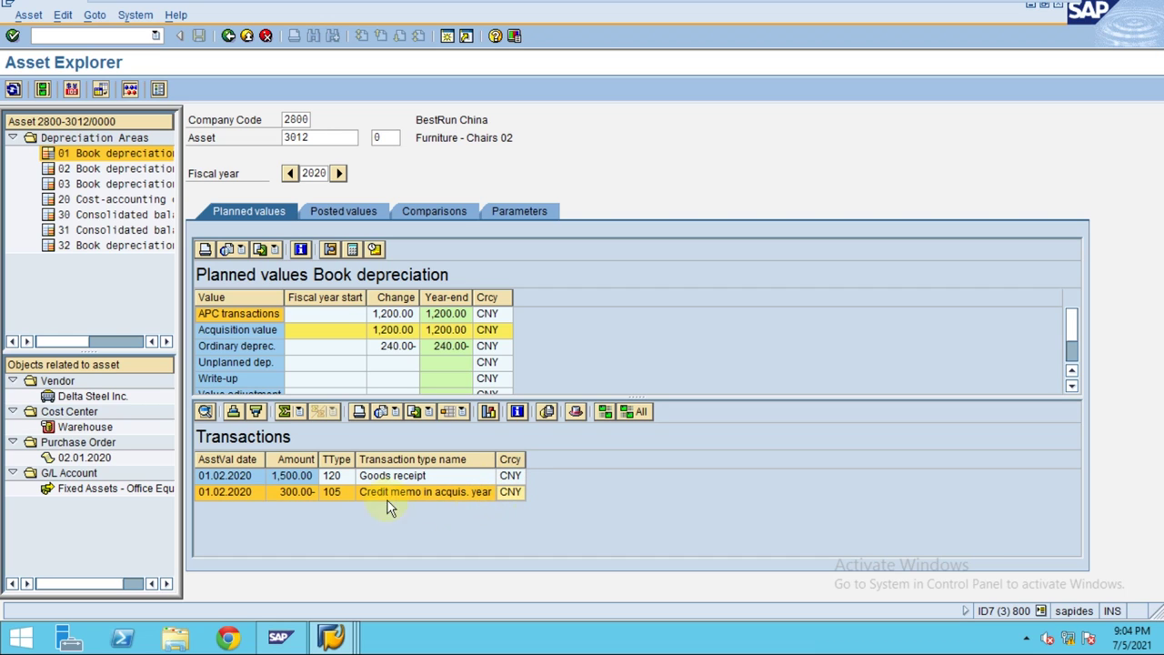
- Outline both asset transactions in red, then show the 2020 posted depreciation values
{"action": "mouse_move", "coordinate": [585, 4]}
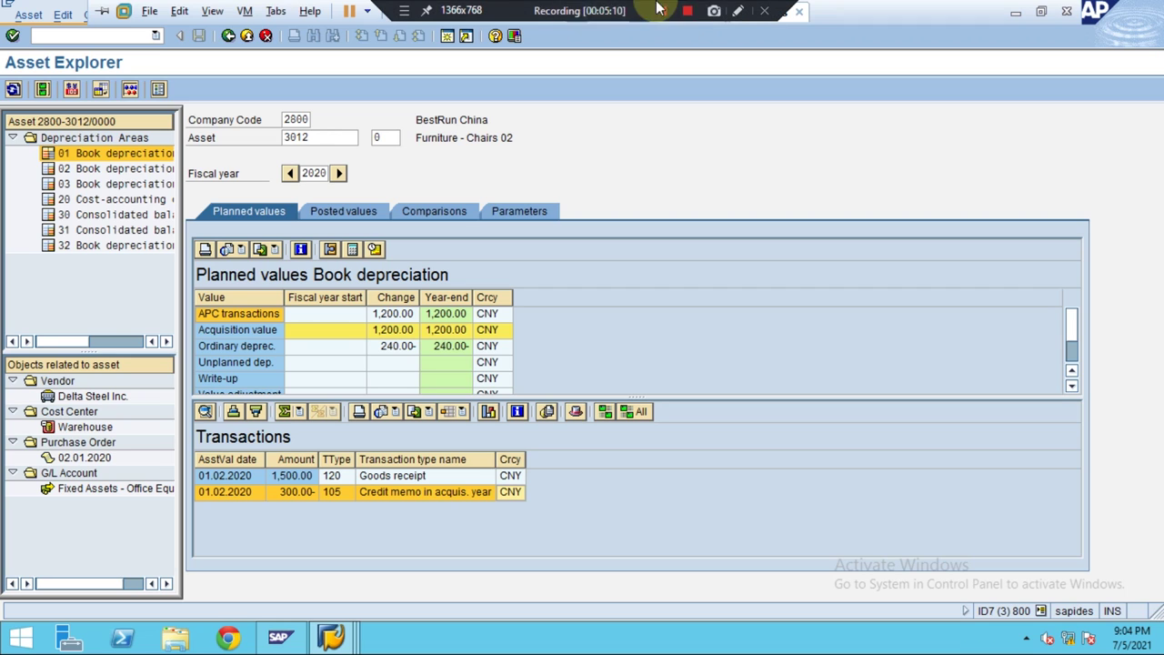
{"action": "left_click", "coordinate": [736, 11]}
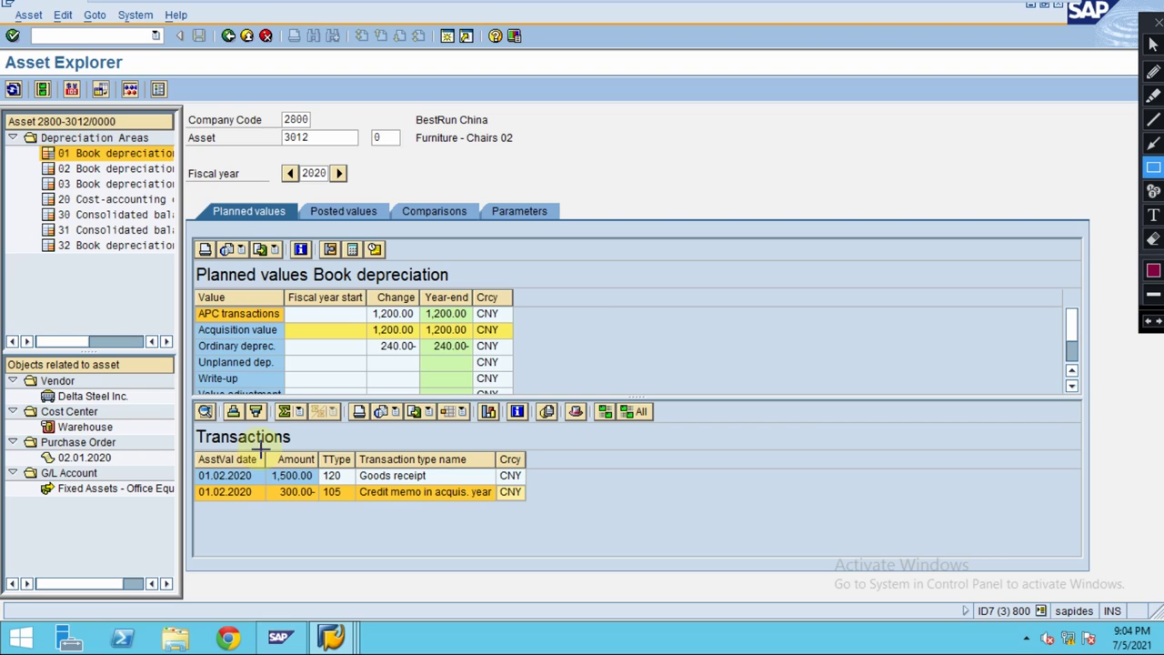
{"action": "mouse_move", "coordinate": [193, 447]}
{"action": "left_mouse_down"}
{"action": "mouse_move", "coordinate": [368, 500]}
{"action": "mouse_move", "coordinate": [500, 505]}
{"action": "left_mouse_up"}
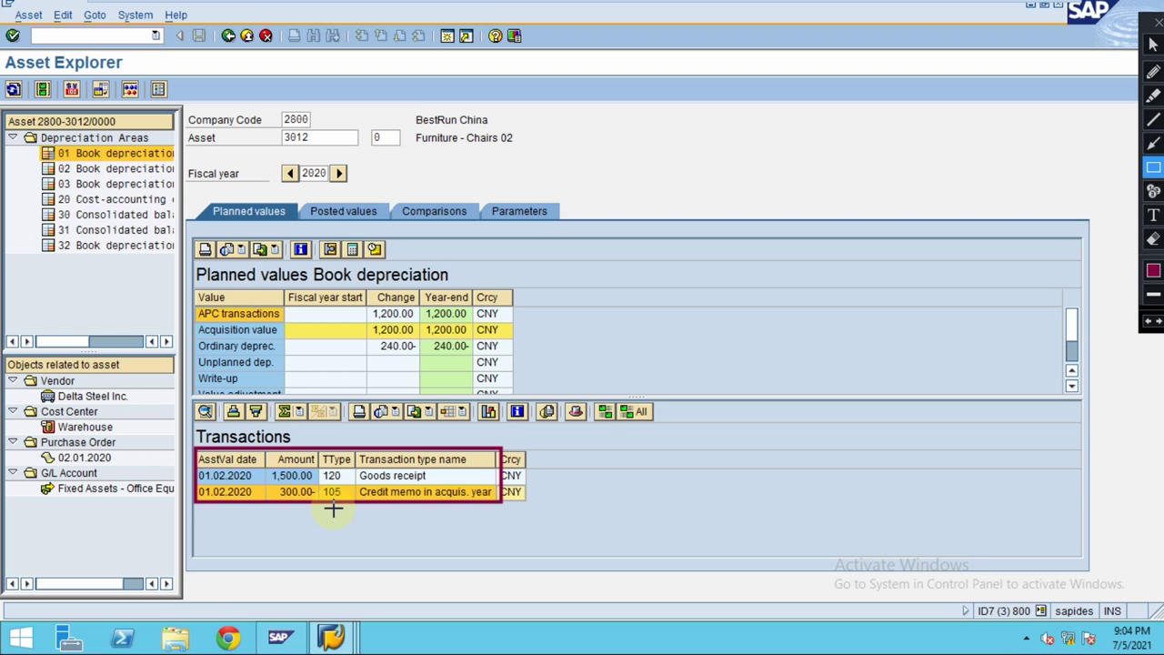
{"action": "key", "text": "Escape"}
{"action": "left_click", "coordinate": [335, 209]}
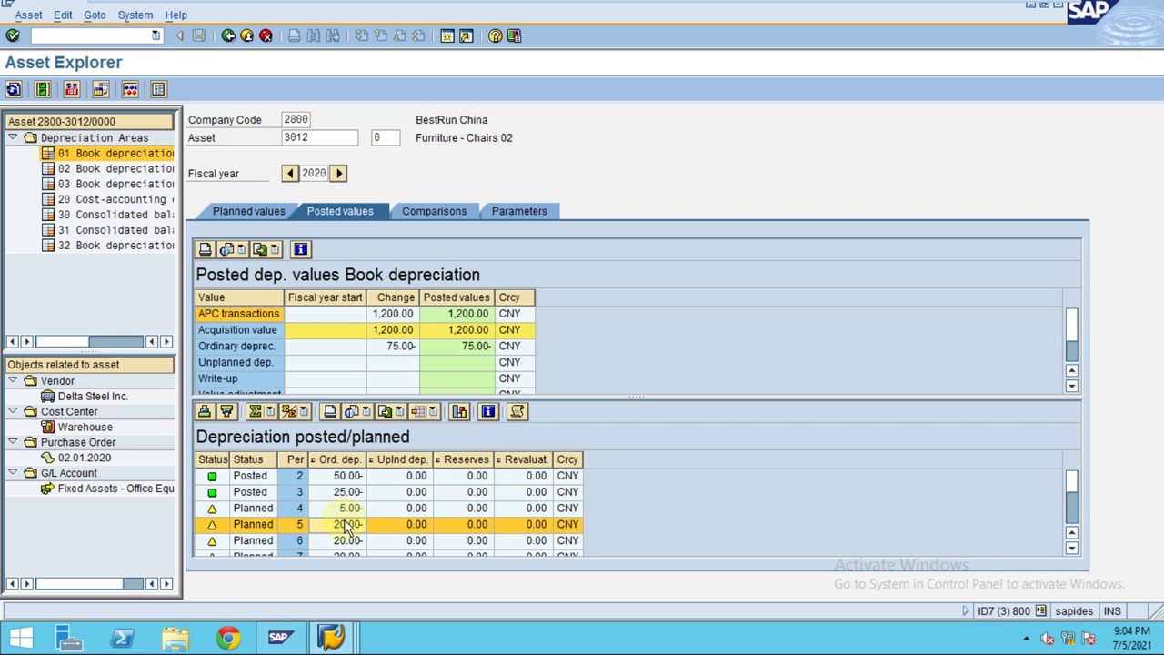
{"action": "left_click", "coordinate": [395, 334]}
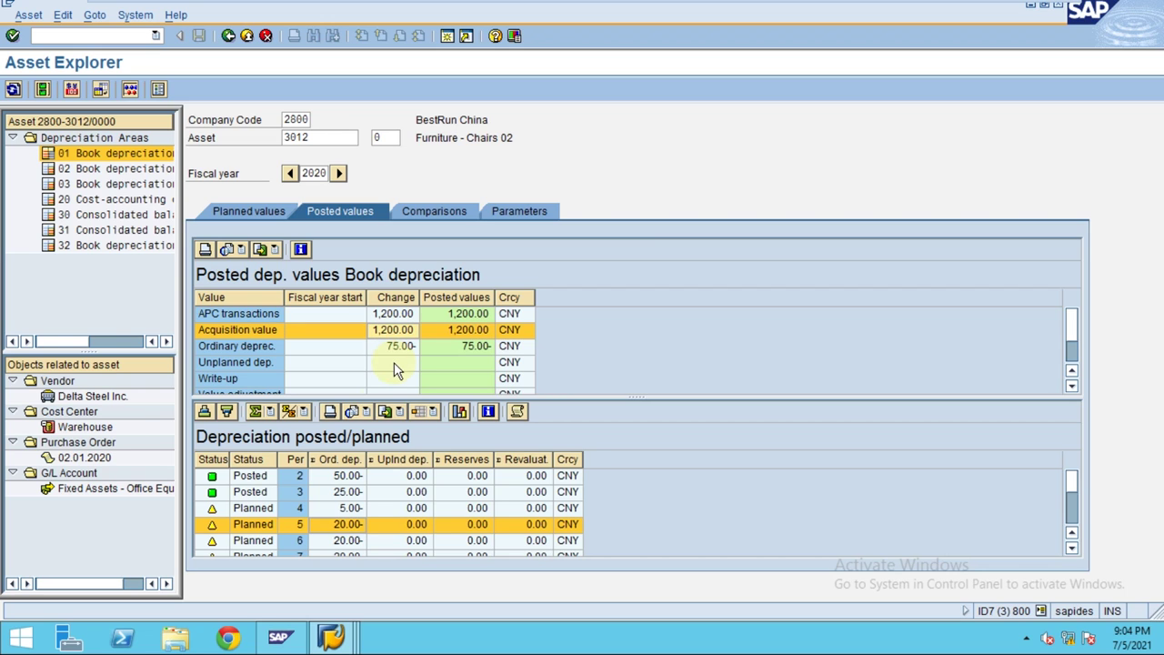
{"action": "scroll", "coordinate": [348, 532], "scroll_direction": "down", "scroll_amount": 1}
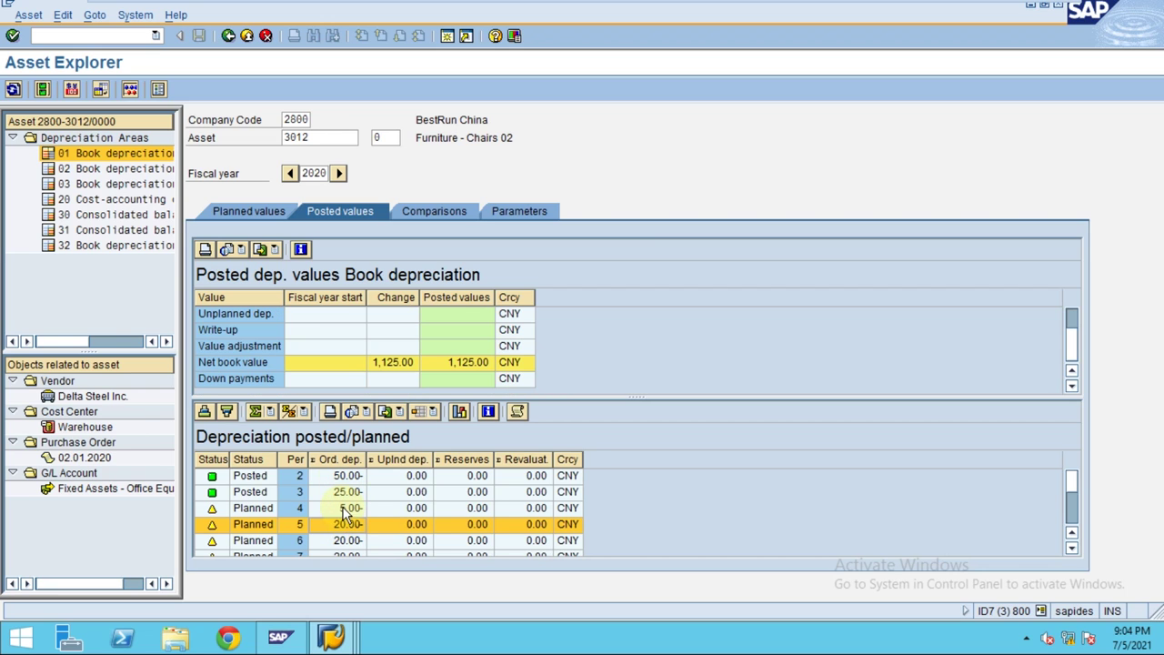
{"action": "scroll", "coordinate": [349, 527], "scroll_direction": "down", "scroll_amount": 3}
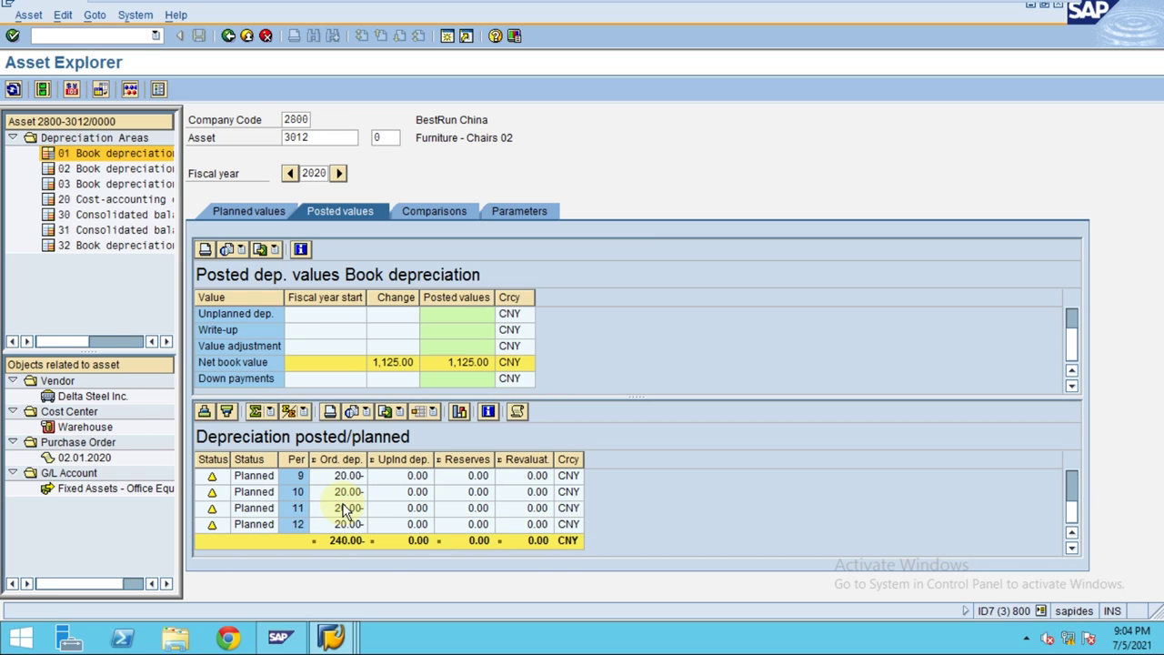
{"action": "scroll", "coordinate": [349, 511], "scroll_direction": "up", "scroll_amount": 3}
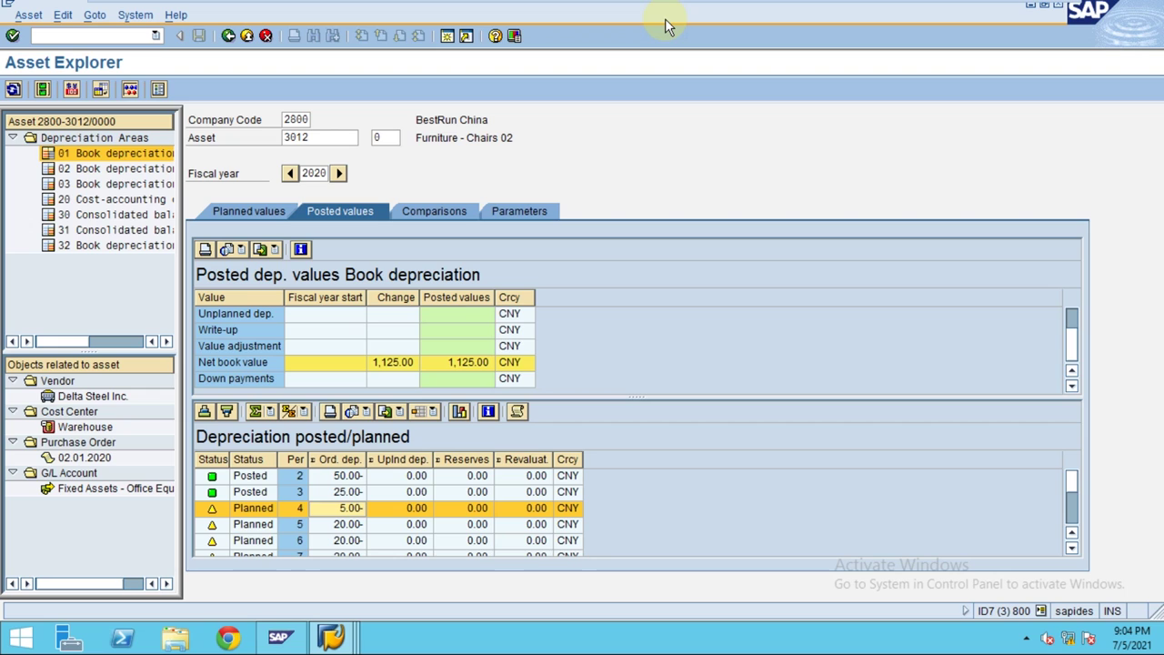
{"action": "mouse_move", "coordinate": [661, 9]}
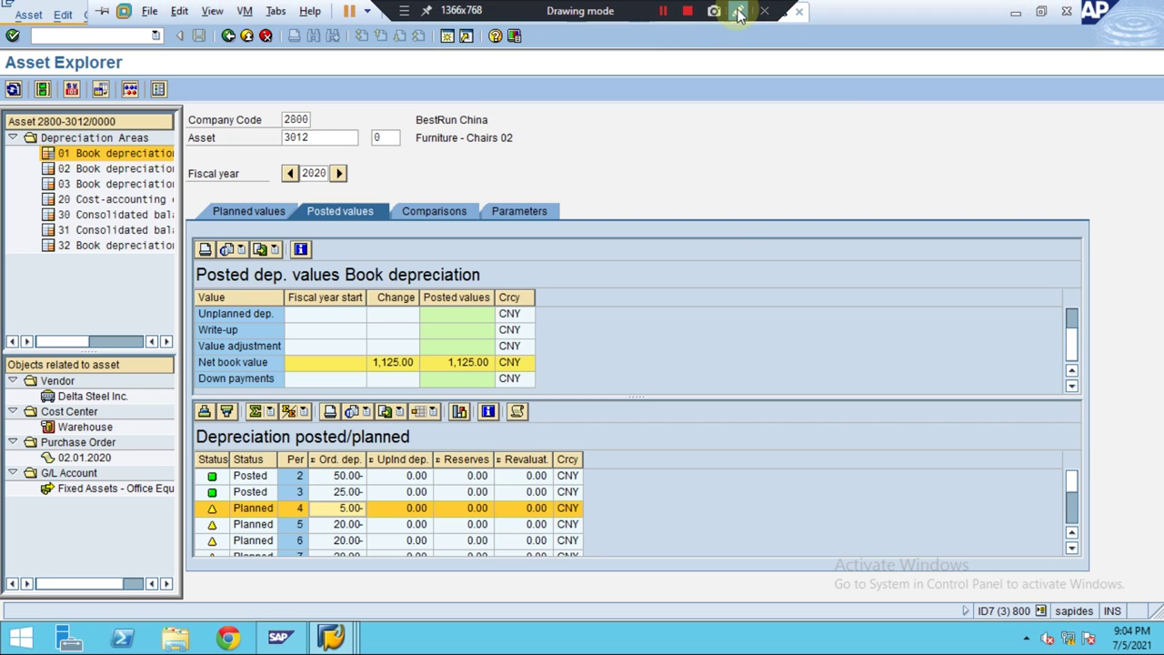
- Annotate the period 4 planned row with a red box and arrow, and mark periods 2-4 with markers 1-3
{"action": "left_click", "coordinate": [739, 11]}
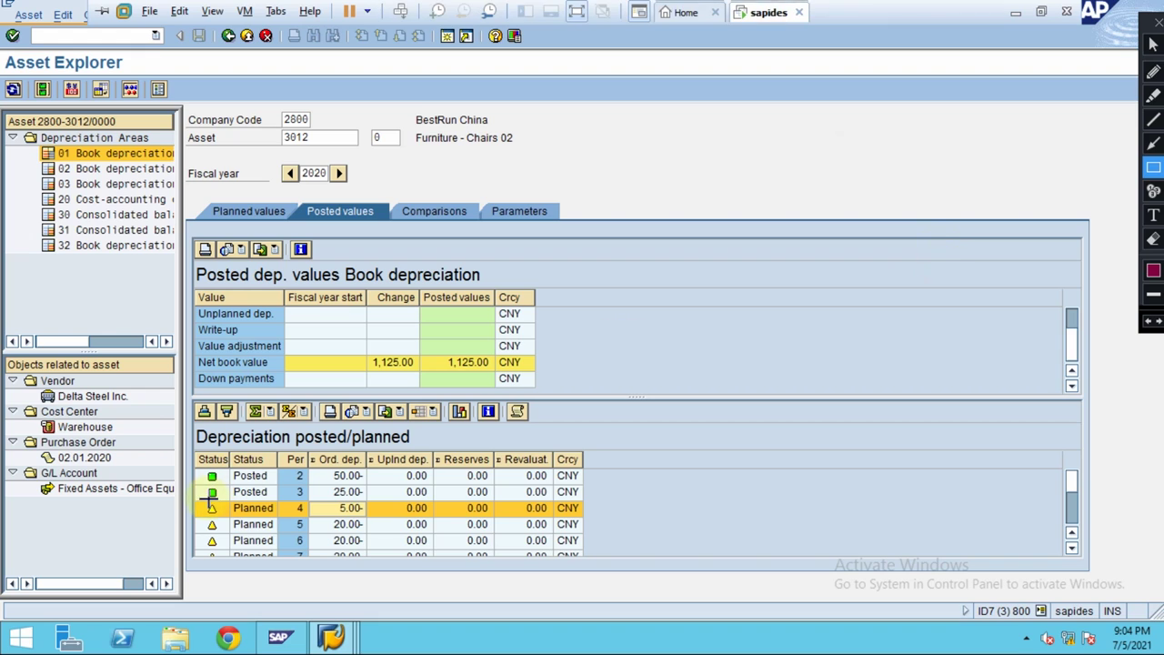
{"action": "mouse_move", "coordinate": [197, 496]}
{"action": "left_mouse_down"}
{"action": "mouse_move", "coordinate": [333, 519]}
{"action": "mouse_move", "coordinate": [588, 520]}
{"action": "left_mouse_up"}
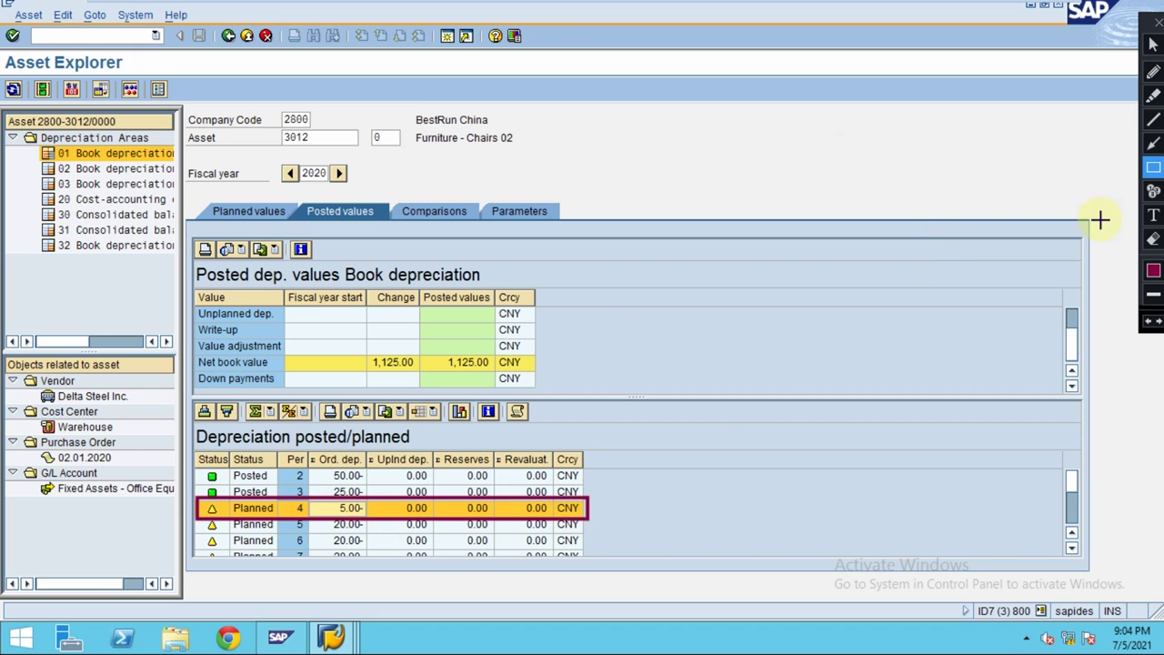
{"action": "left_click", "coordinate": [1154, 143]}
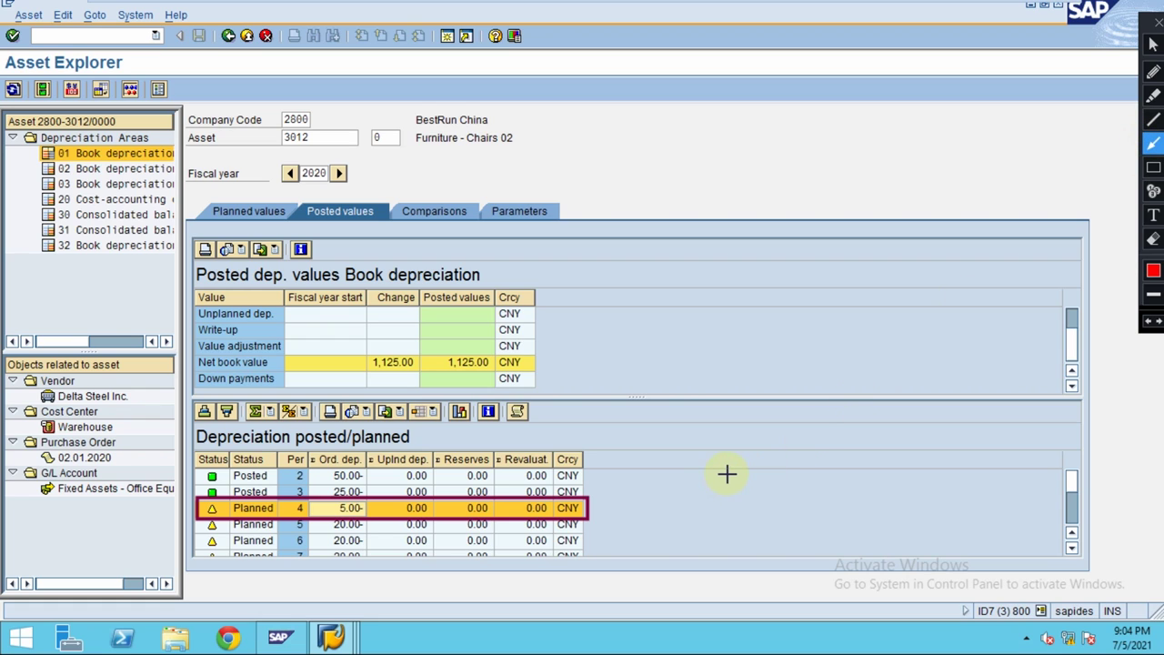
{"action": "left_click_drag", "start_coordinate": [726, 474], "coordinate": [596, 503]}
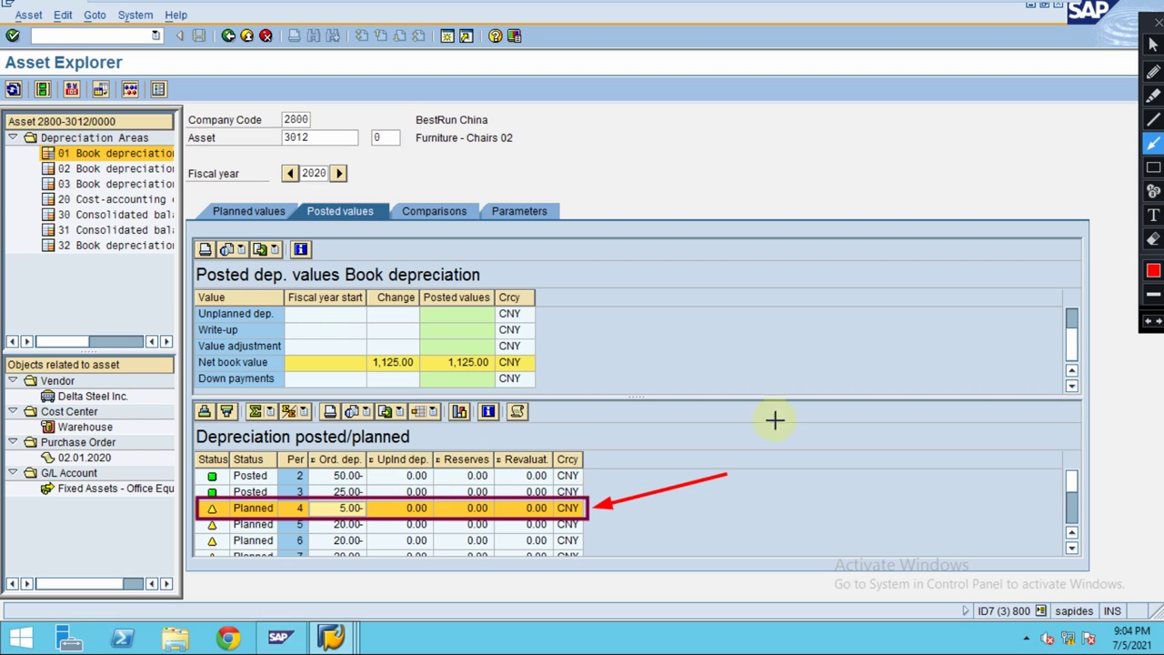
{"action": "left_click", "coordinate": [1154, 191]}
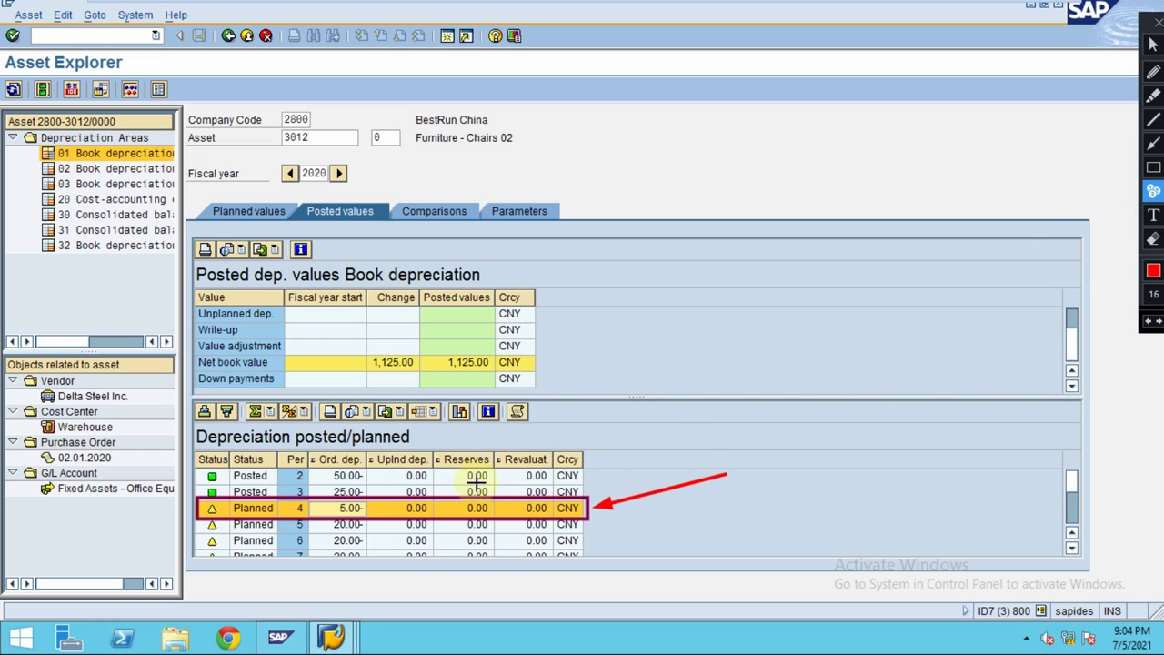
{"action": "left_click", "coordinate": [376, 470]}
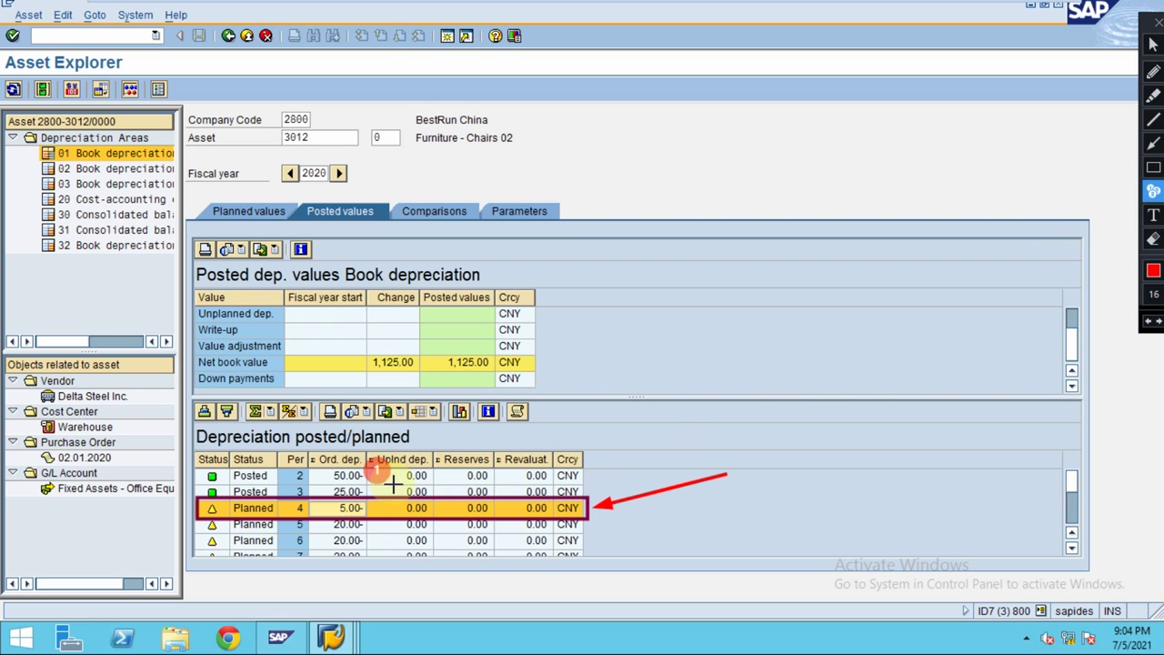
{"action": "left_click", "coordinate": [392, 484]}
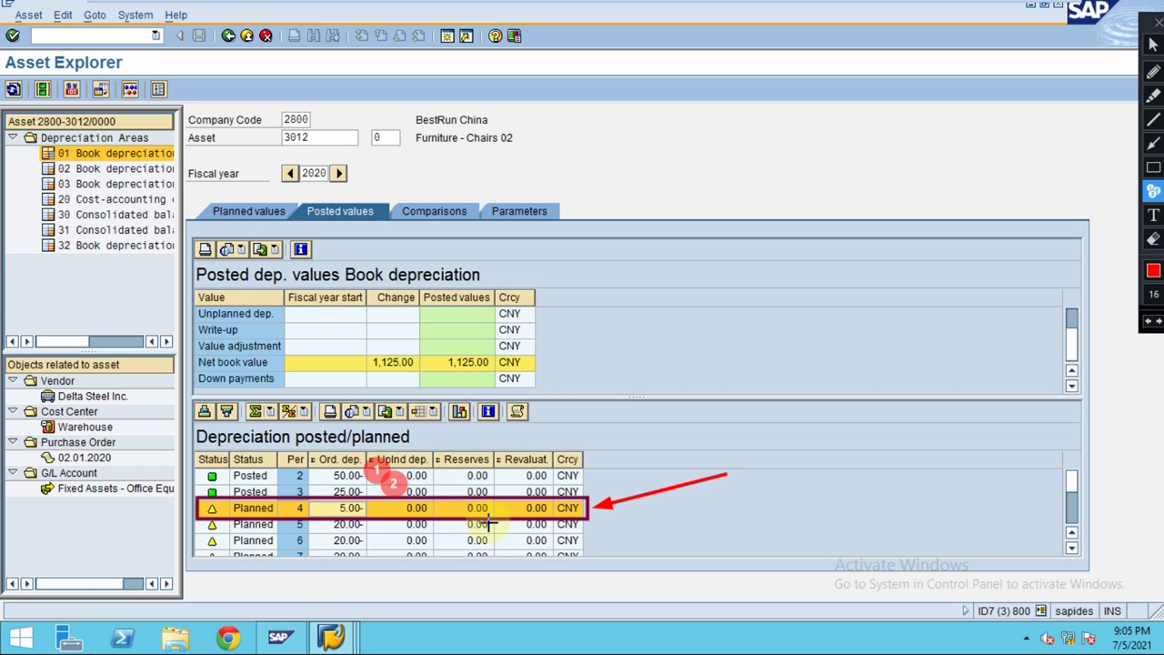
{"action": "left_click", "coordinate": [445, 507]}
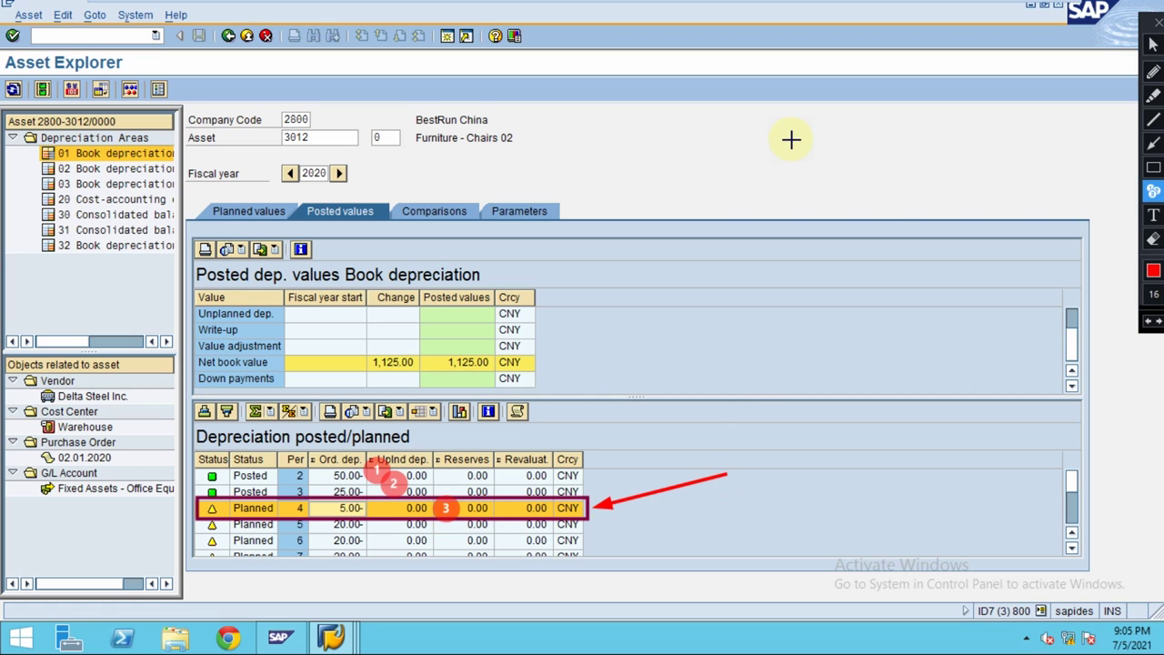
- Erase the arrow, clear the annotations, and exit Asset Explorer to the main menu
{"action": "left_click", "coordinate": [1153, 238]}
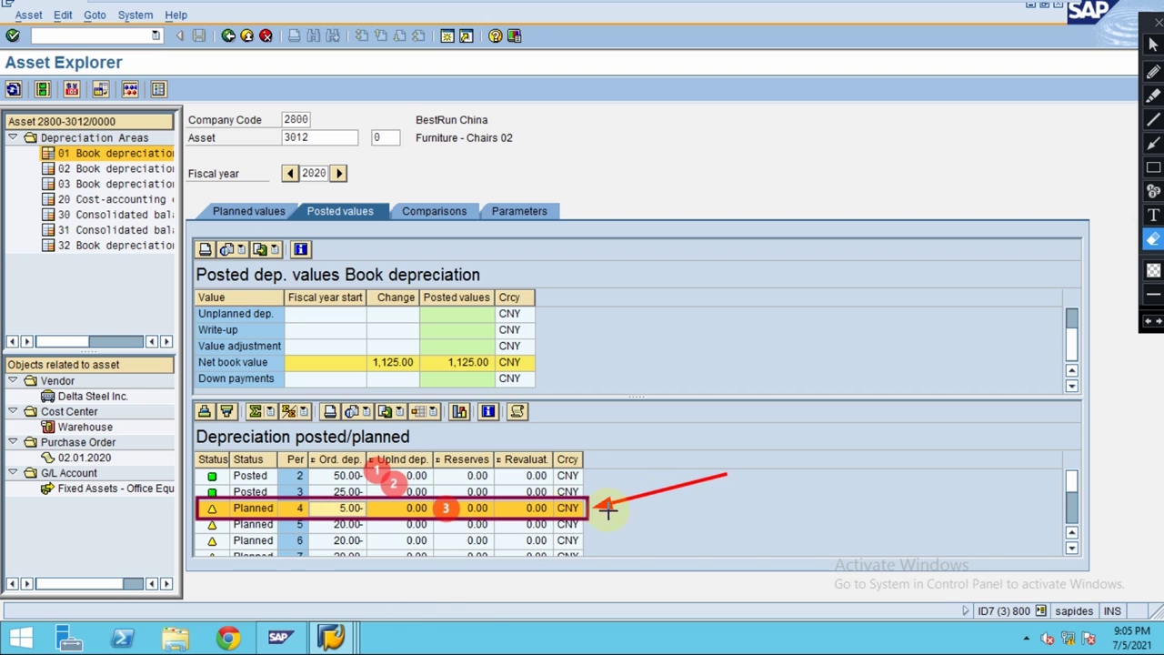
{"action": "mouse_move", "coordinate": [598, 510]}
{"action": "left_mouse_down"}
{"action": "mouse_move", "coordinate": [580, 496]}
{"action": "mouse_move", "coordinate": [684, 484]}
{"action": "mouse_move", "coordinate": [697, 471]}
{"action": "left_mouse_up"}
{"action": "key", "text": "Escape"}
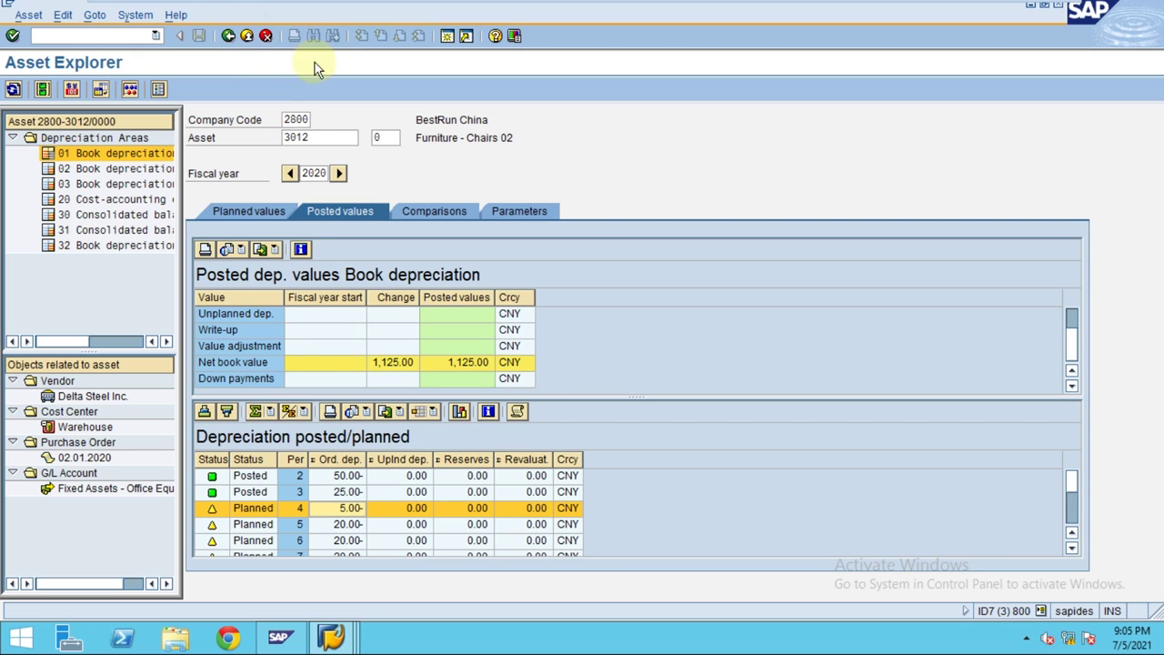
{"action": "left_click", "coordinate": [247, 37]}
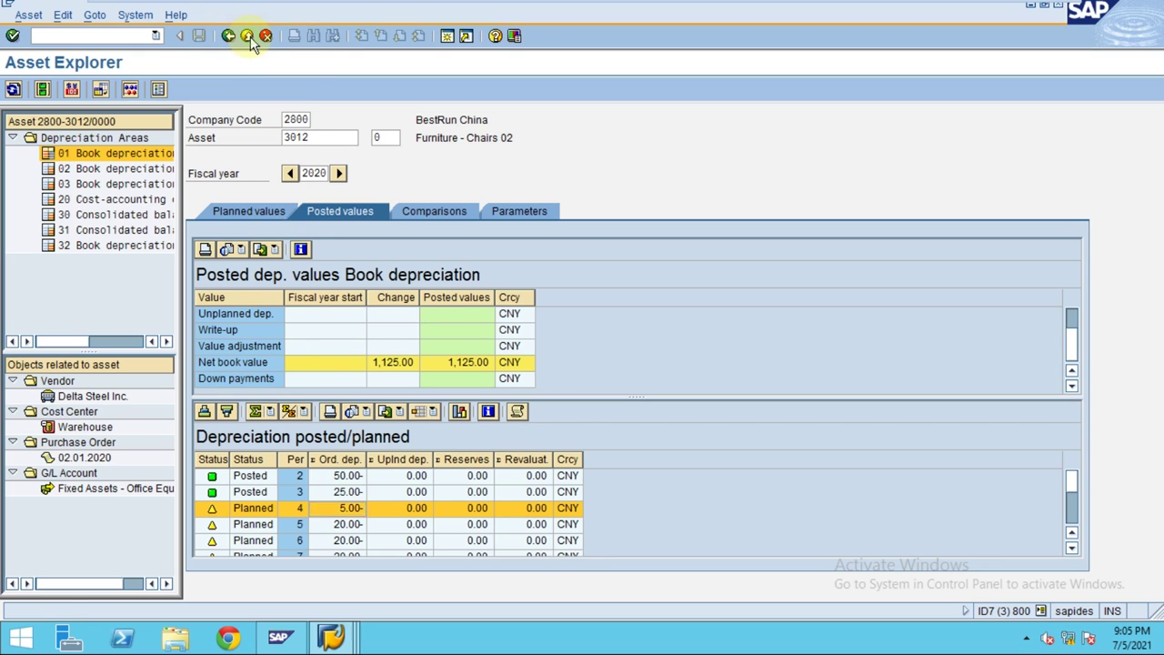